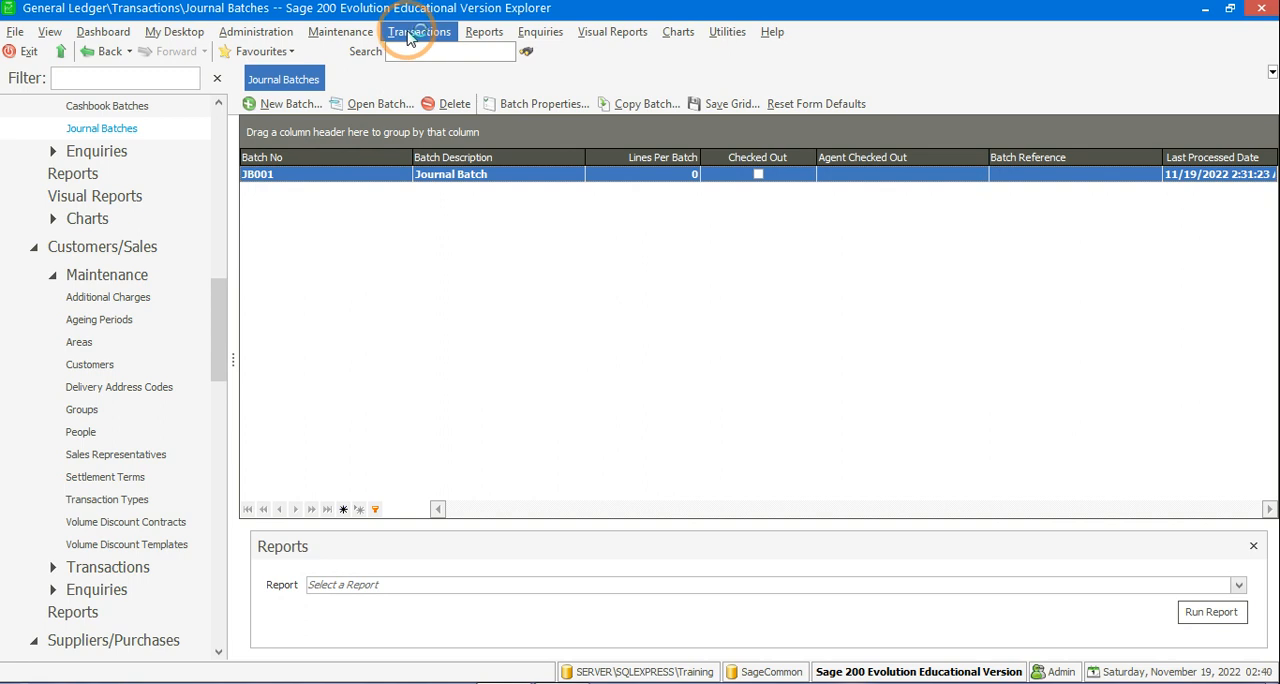
# Step: Open the Customers Batches list among the Customers/Sales transactions
pyautogui.click(408, 36)
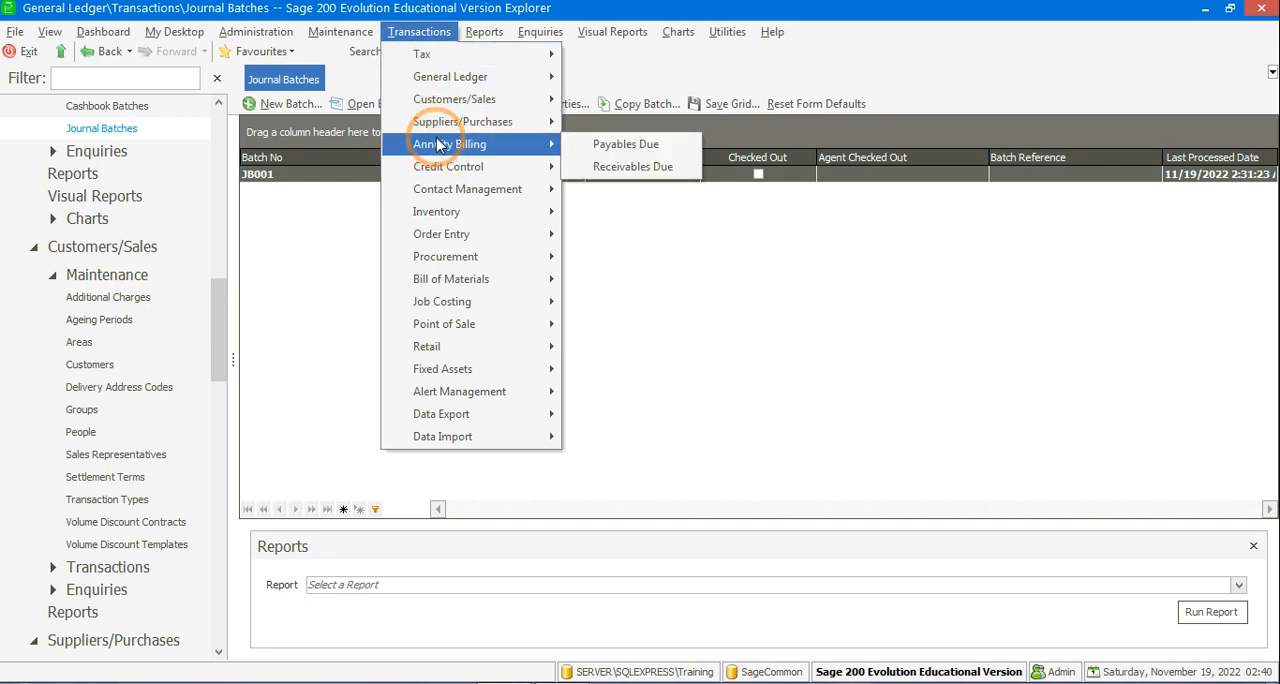
pyautogui.moveTo(448, 104)
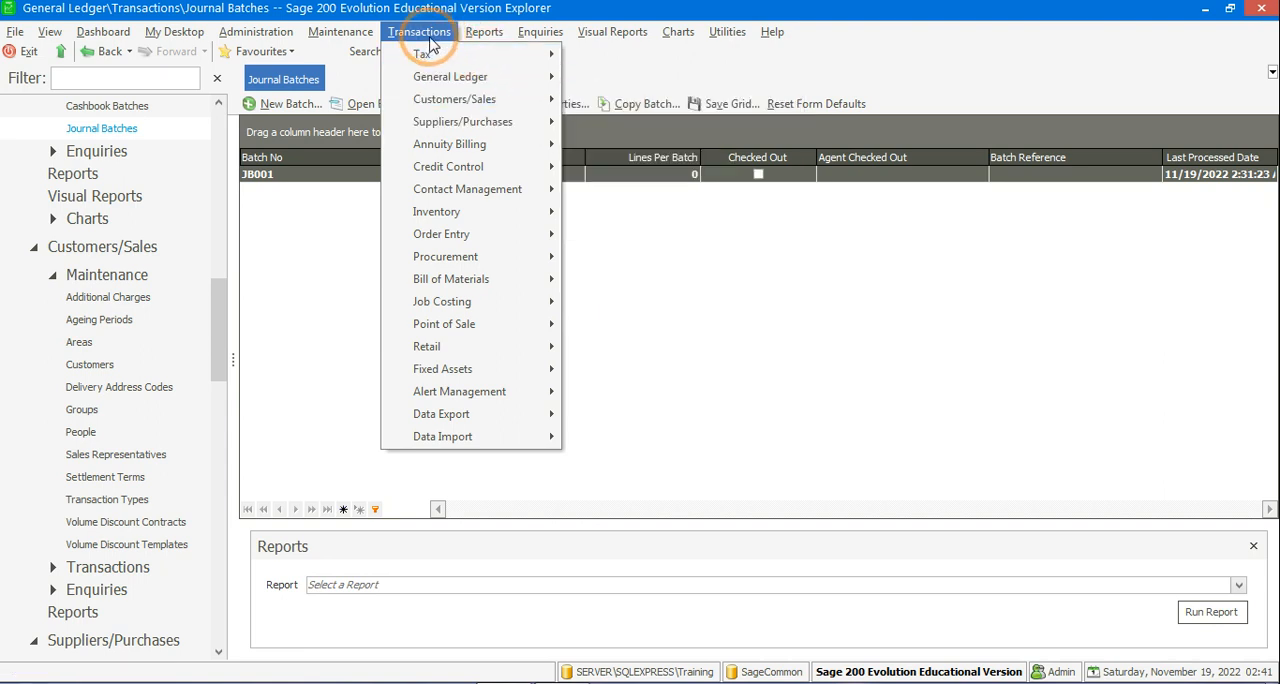
pyautogui.moveTo(441, 104)
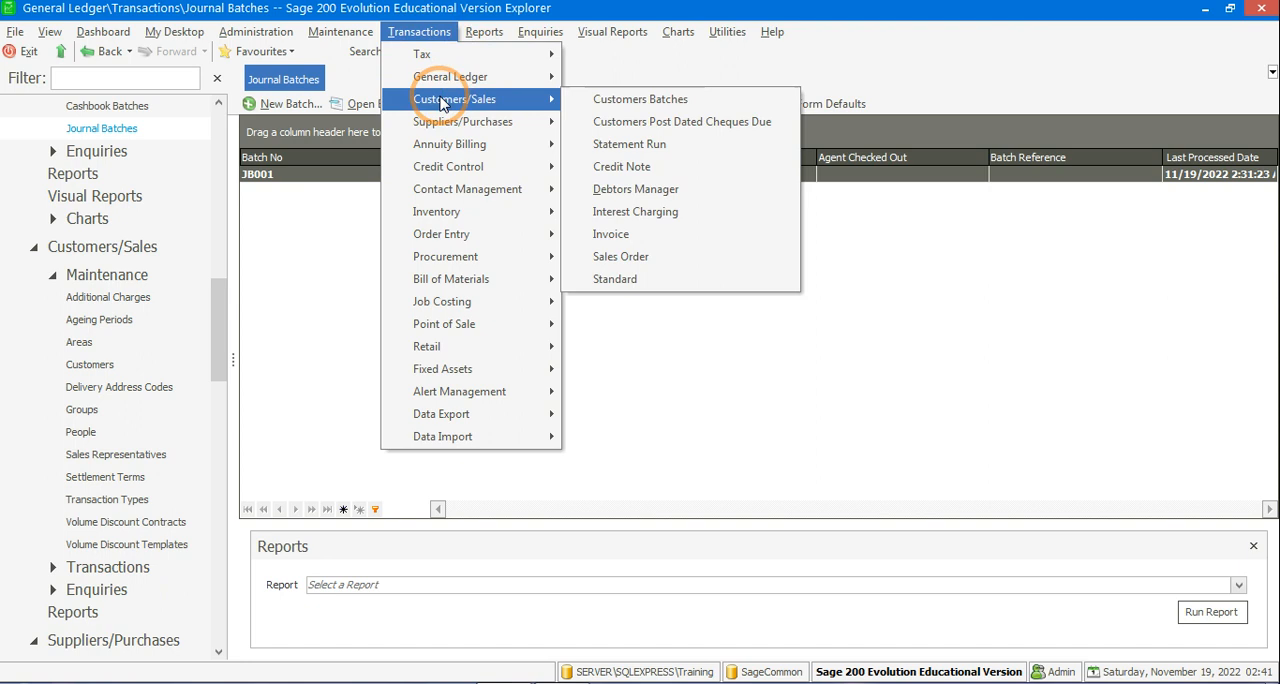
pyautogui.click(620, 99)
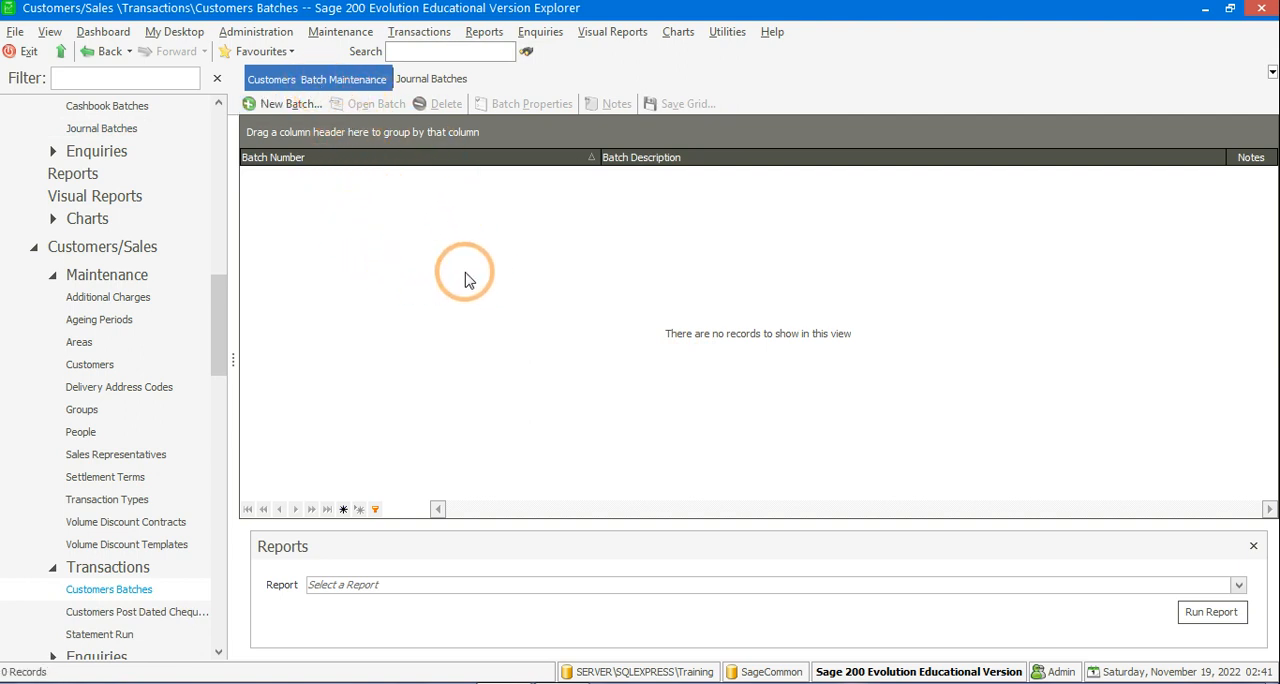
# Step: Create a new customers batch that always shows the GL contra account and always allows editing of it
pyautogui.click(277, 105)
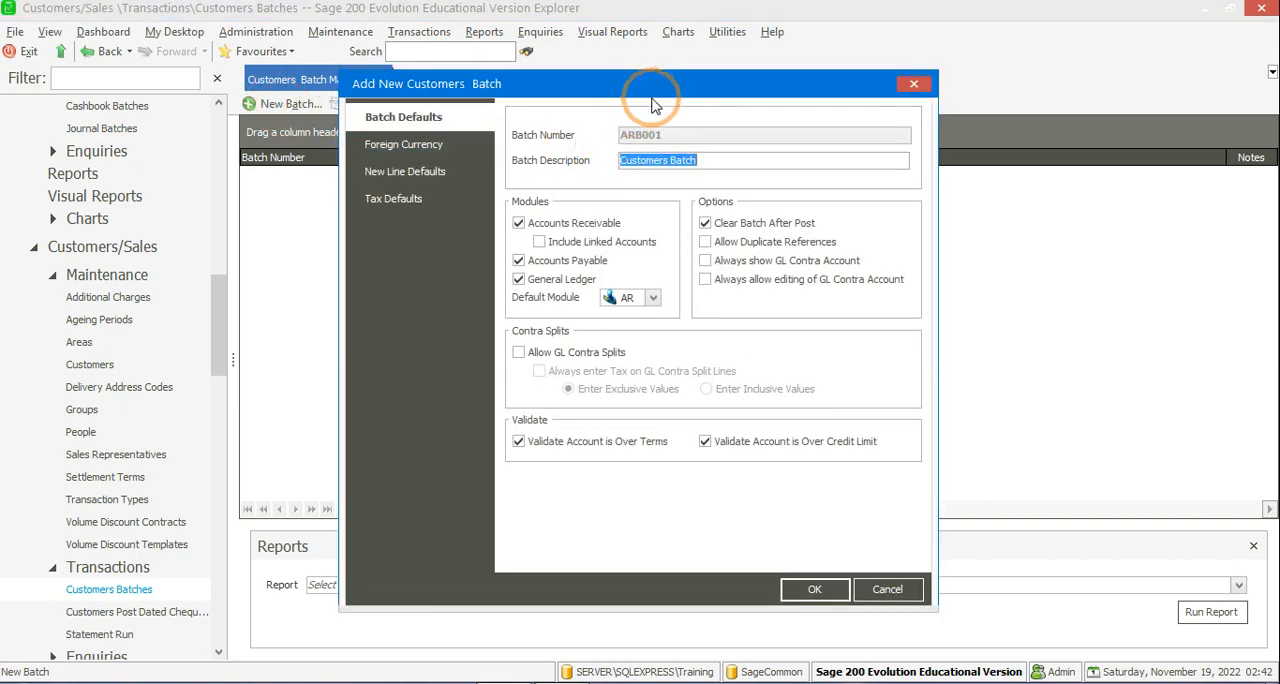
pyautogui.moveTo(634, 86); pyautogui.dragTo(670, 66)
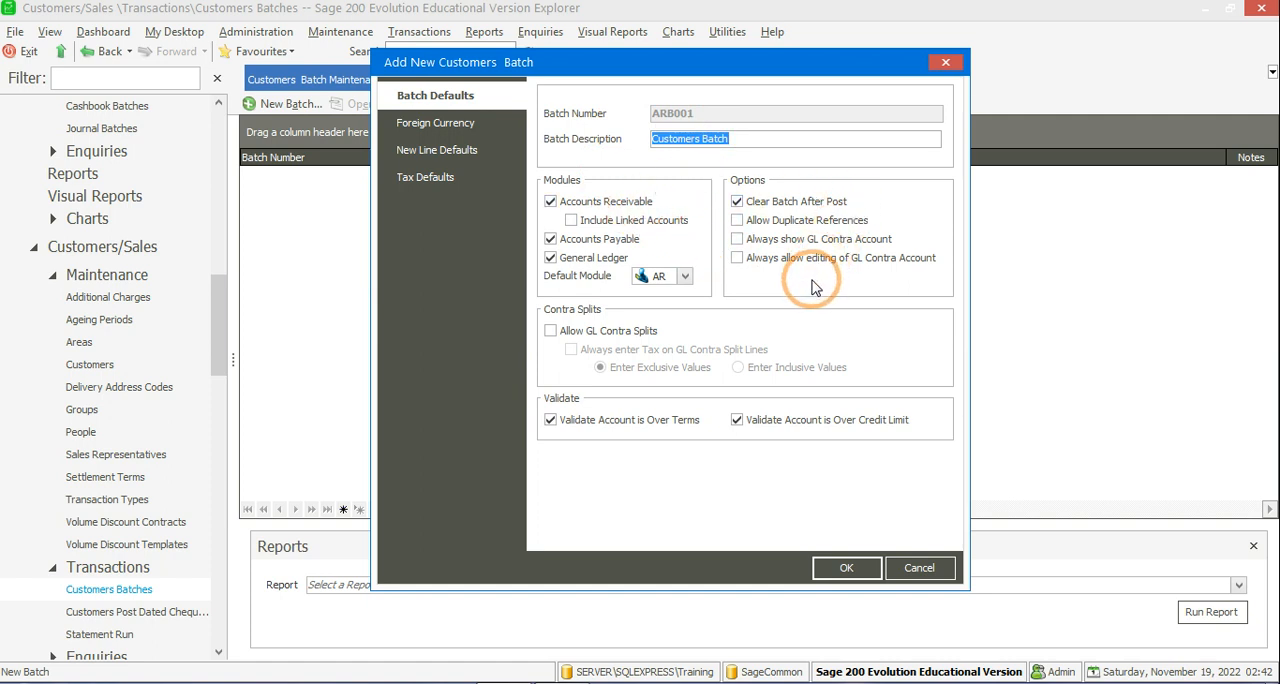
pyautogui.click(740, 243)
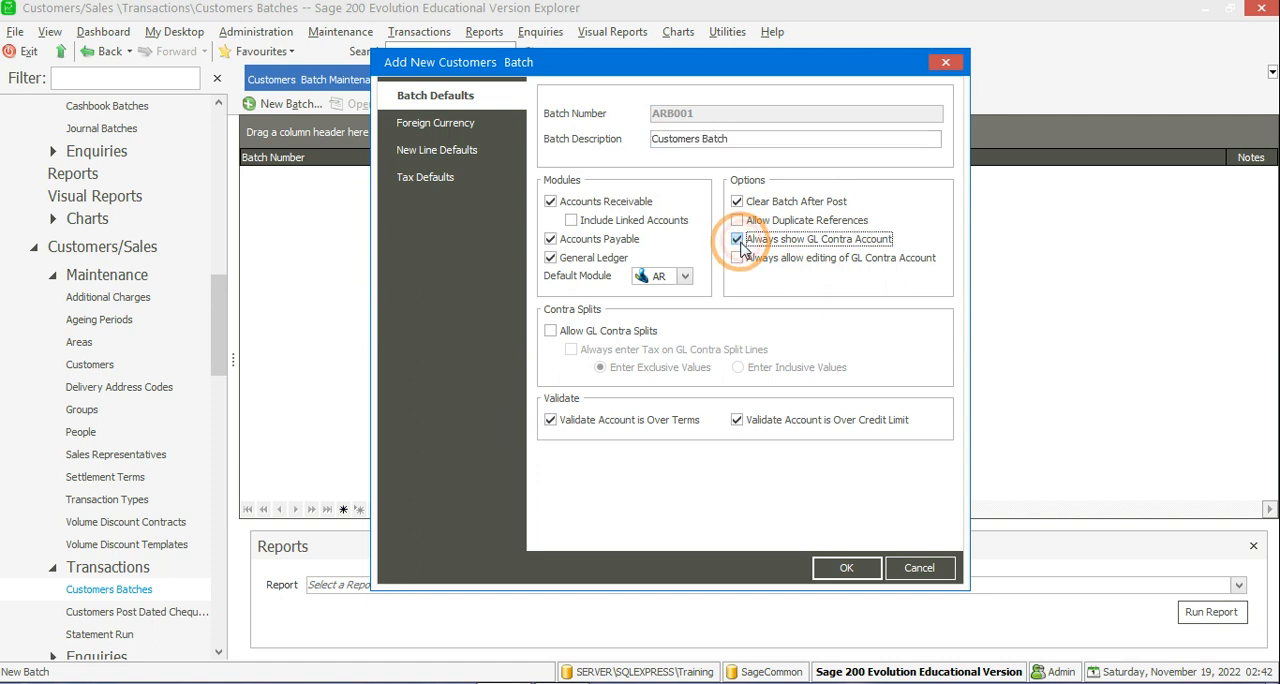
pyautogui.click(737, 261)
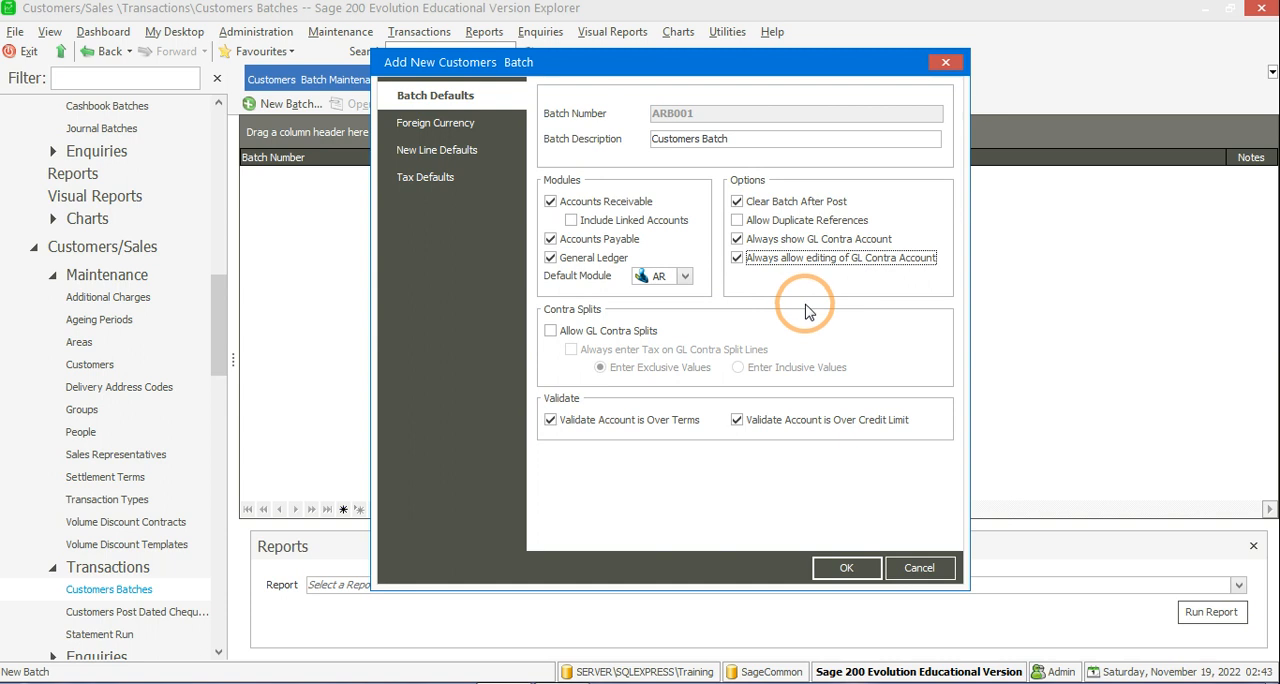
pyautogui.click(845, 567)
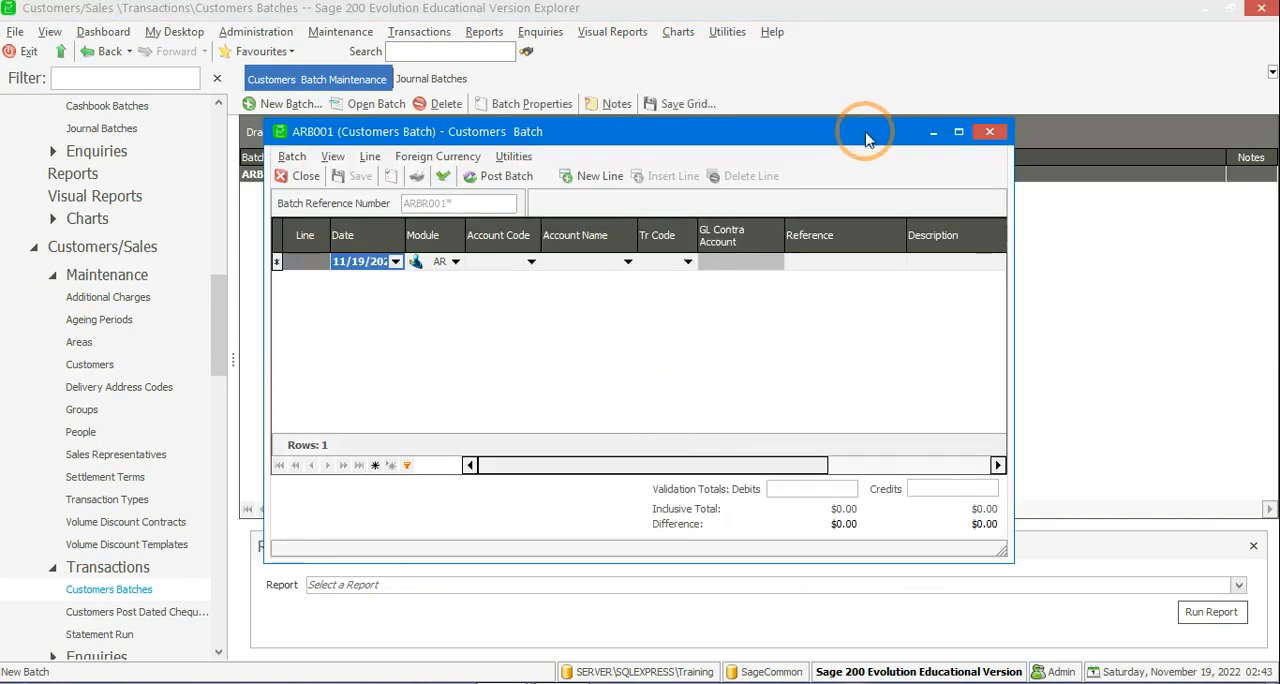
# Step: Maximize the batch entry window, then close it and reopen batch ARB001 from the batch list
pyautogui.click(958, 133)
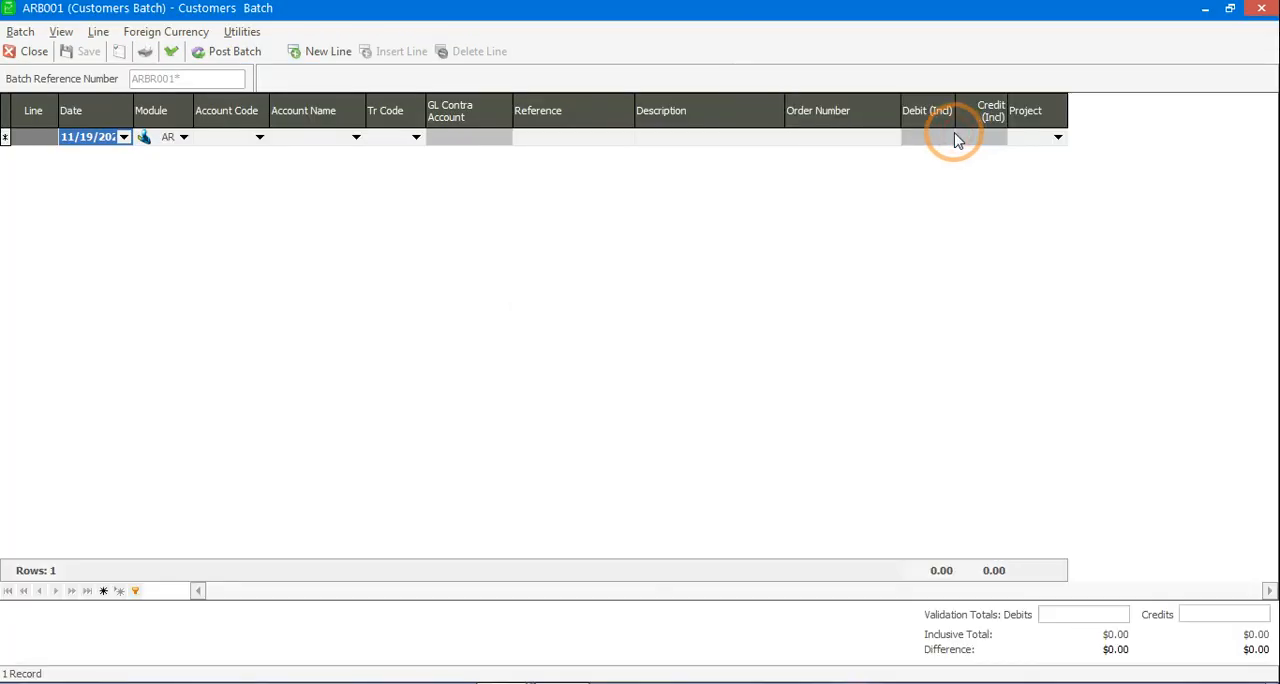
pyautogui.click(1261, 8)
pyautogui.click(478, 258)
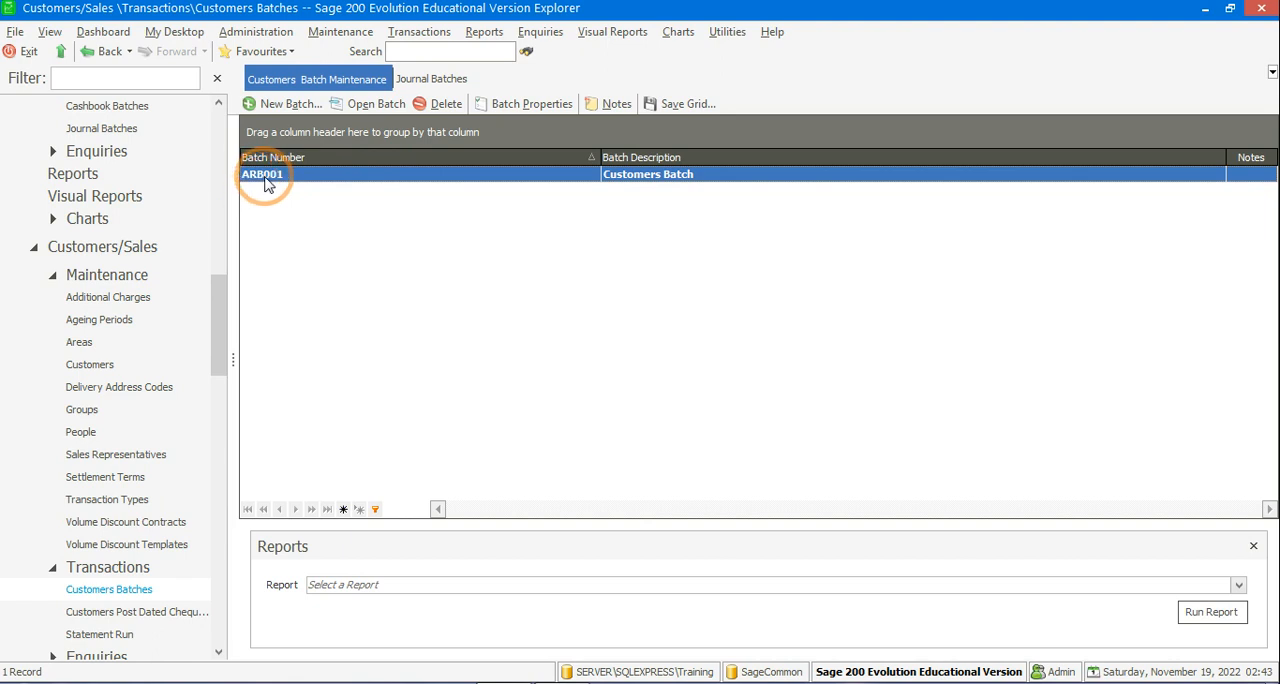
pyautogui.doubleClick(546, 176)
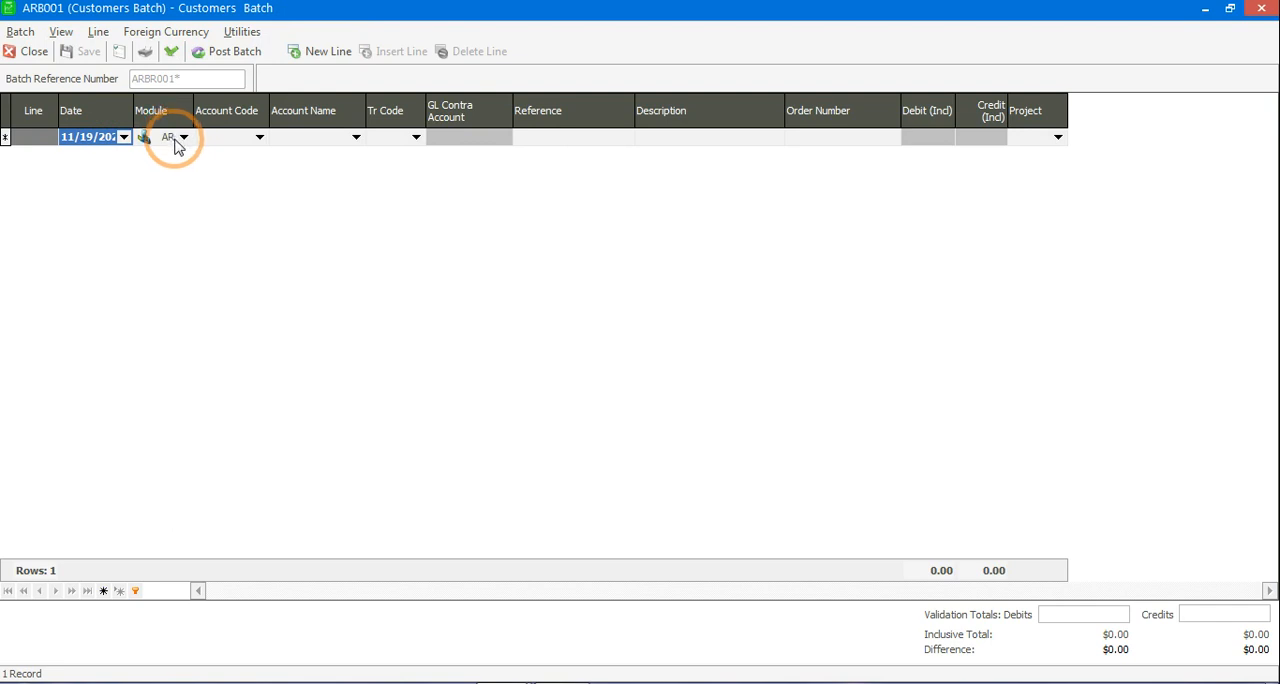
# Step: Choose Natural Resourse Enterprises as the customer account on the first batch line
pyautogui.click(259, 138)
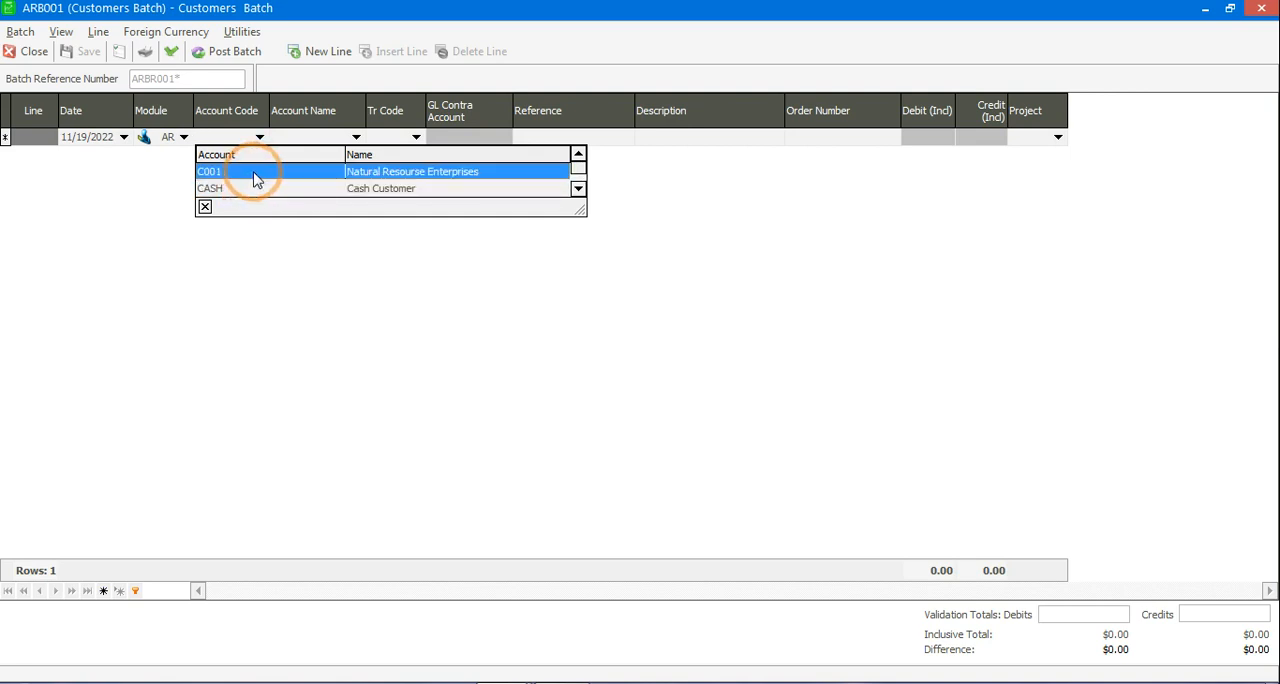
pyautogui.click(255, 173)
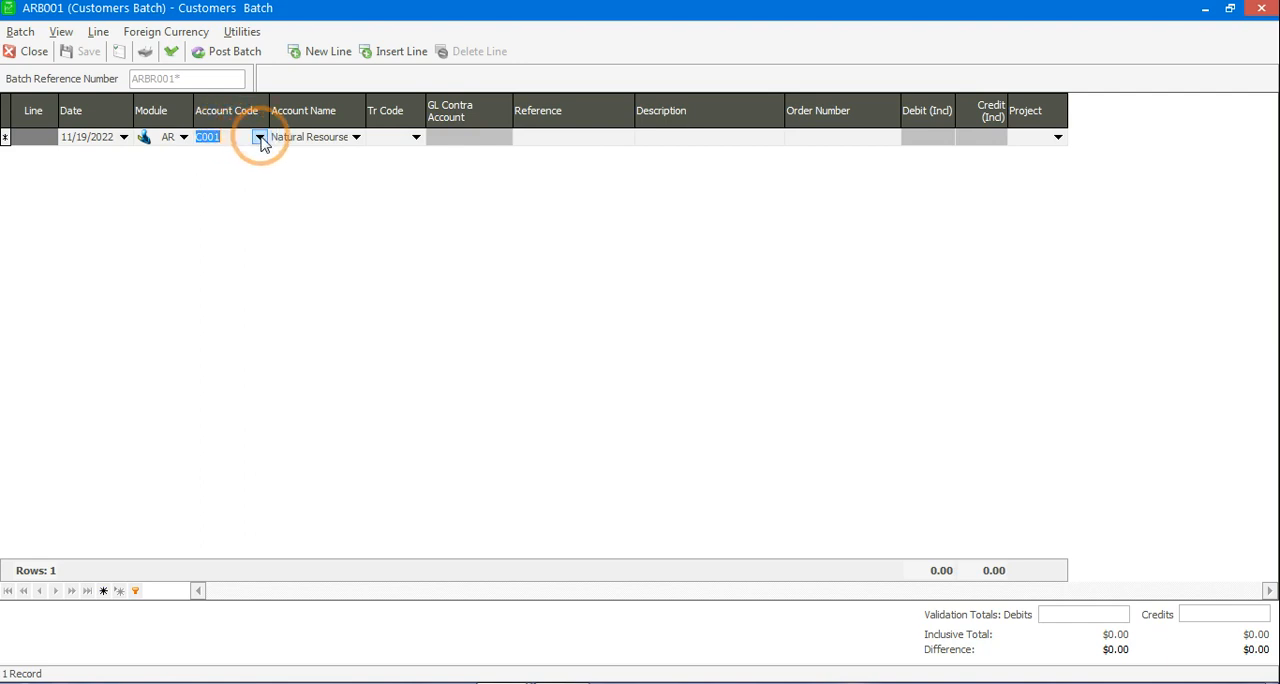
pyautogui.click(259, 137)
pyautogui.click(246, 170)
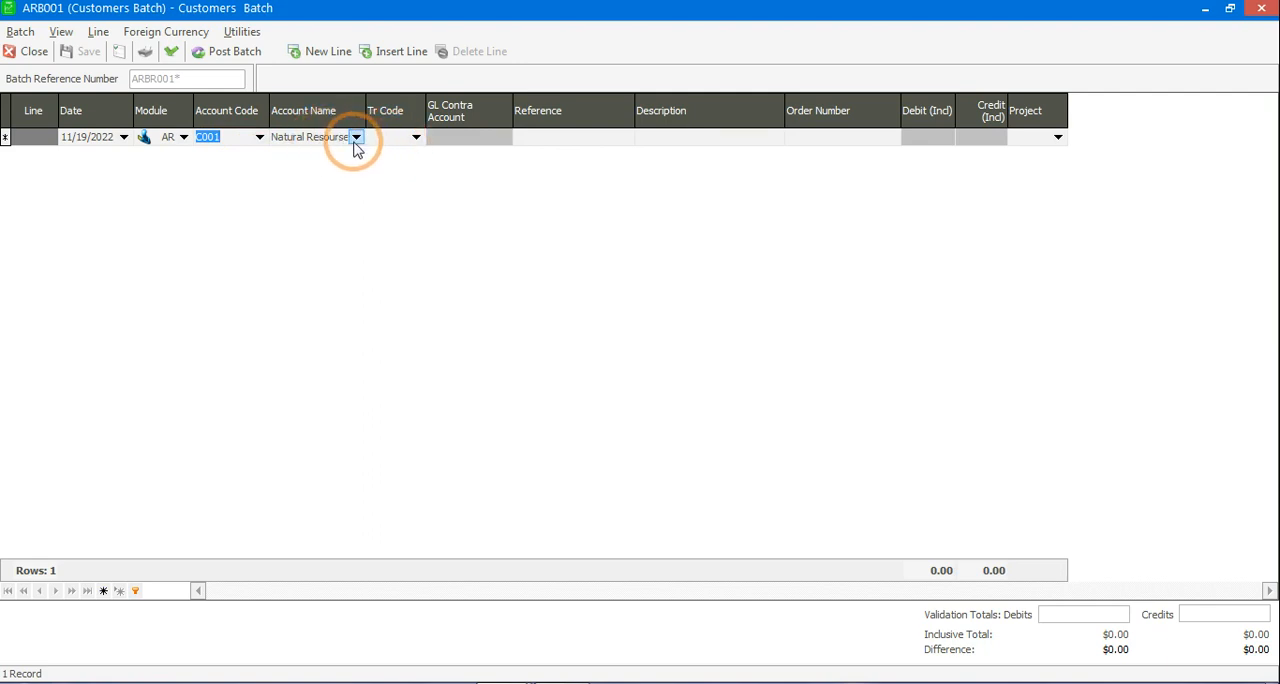
# Step: Set the line's transaction code to IN (Invoice) and its GL contra account to Sales-Mutare
pyautogui.click(415, 137)
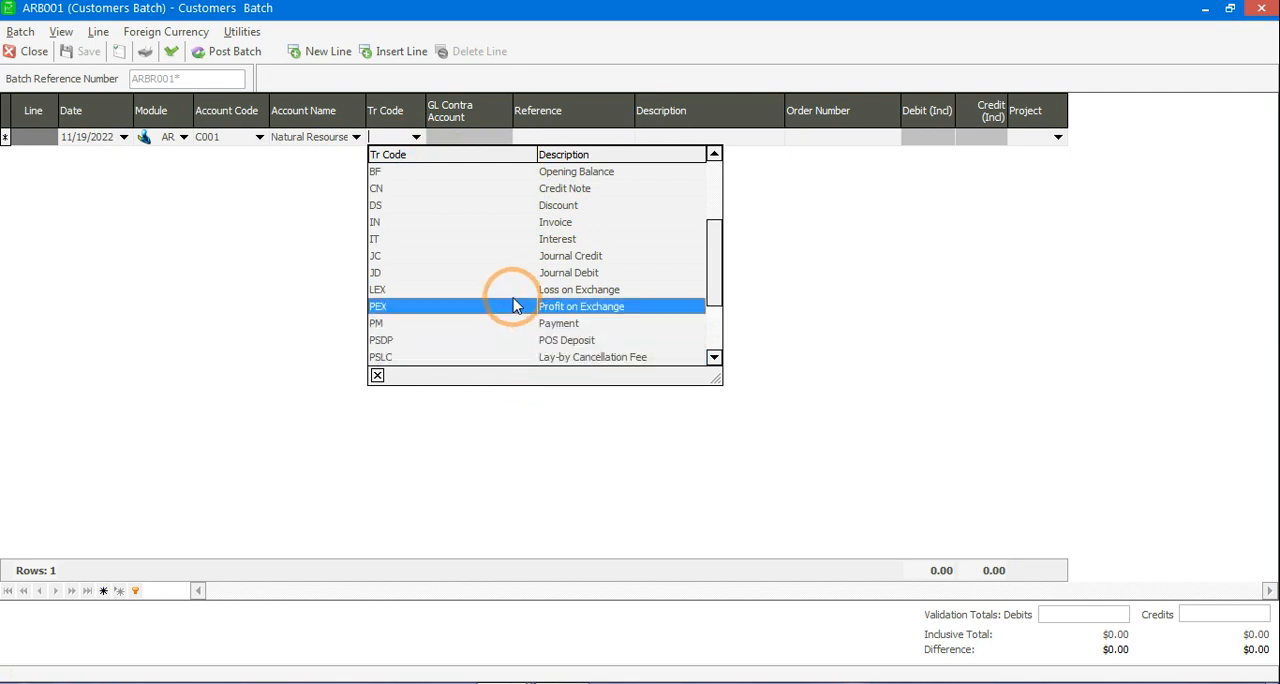
pyautogui.click(533, 222)
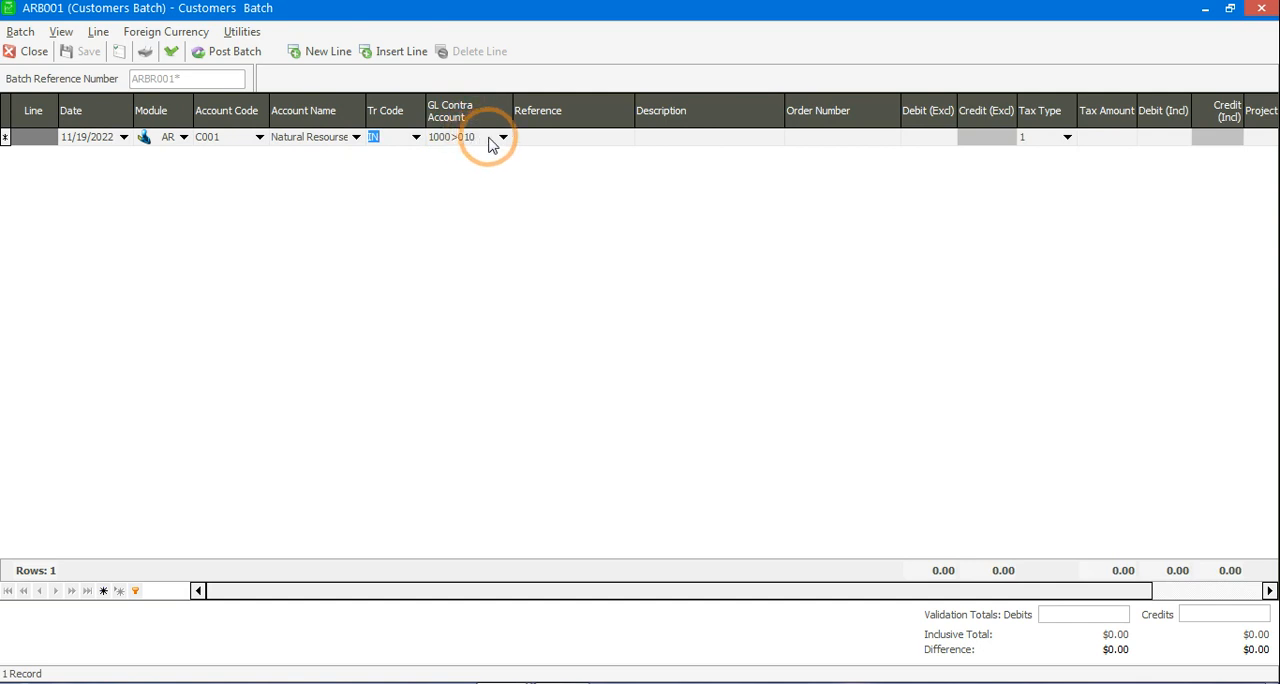
pyautogui.click(503, 138)
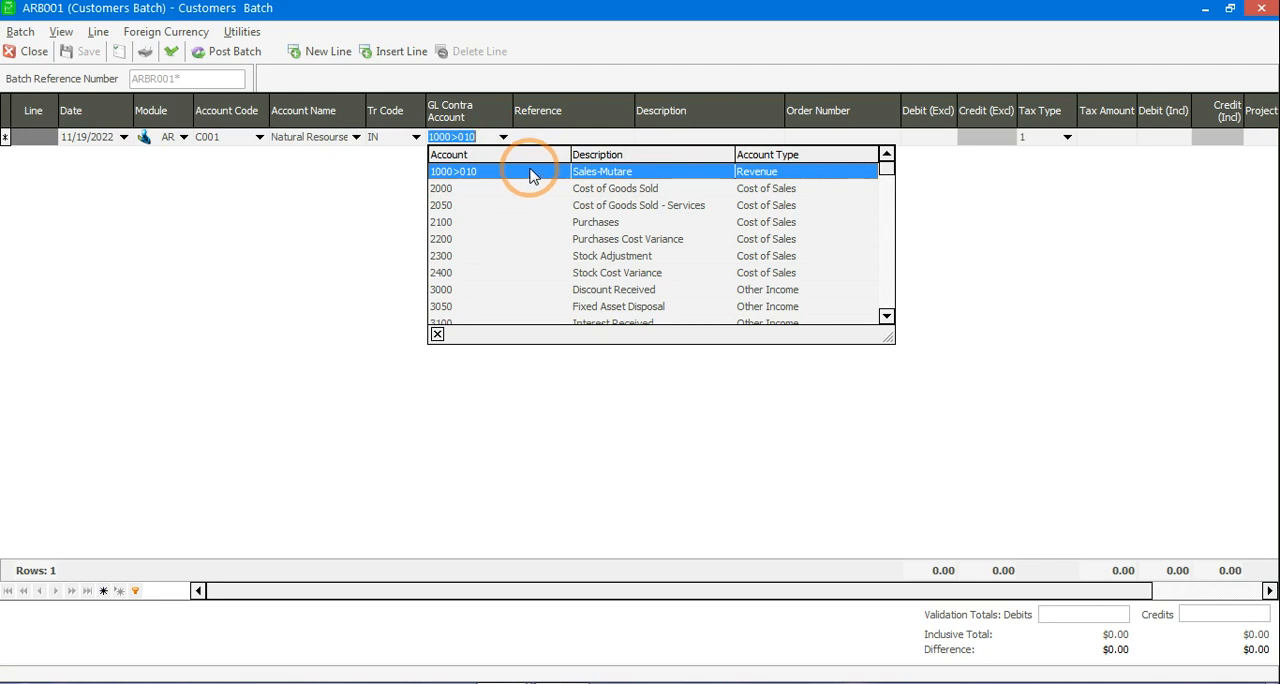
pyautogui.click(533, 176)
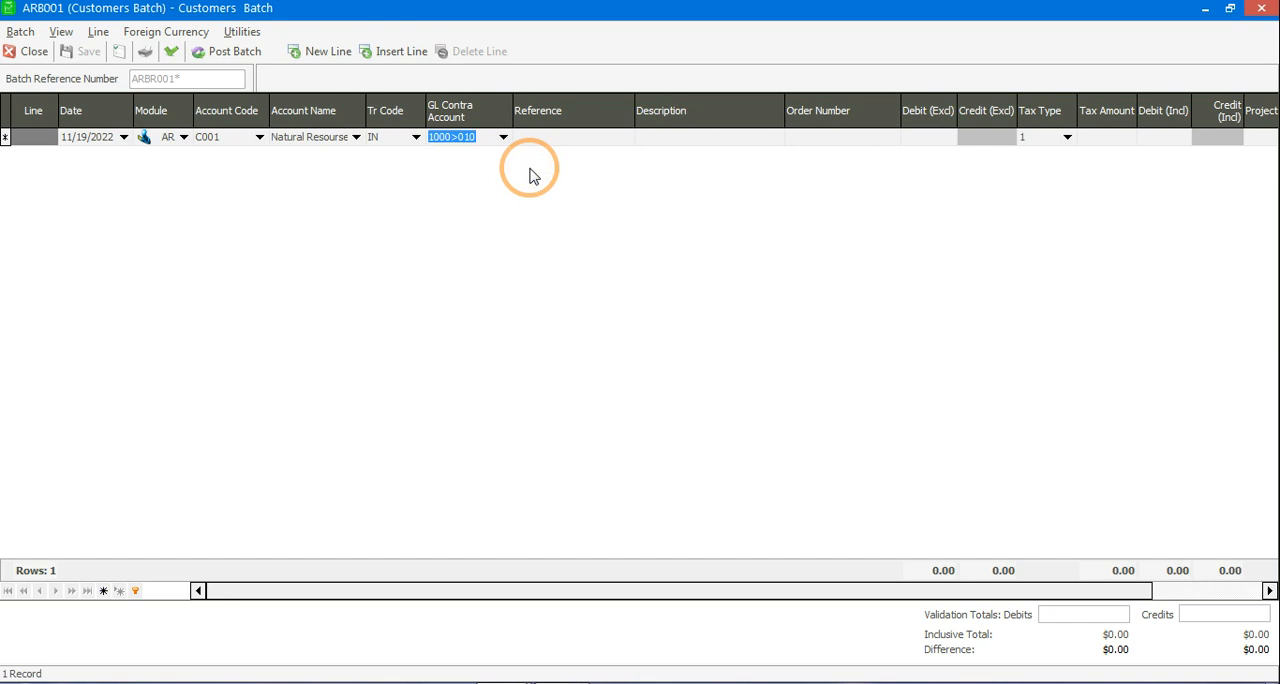
# Step: Enter INV4528 as the line's reference and Sales as its description
pyautogui.press('Tab')
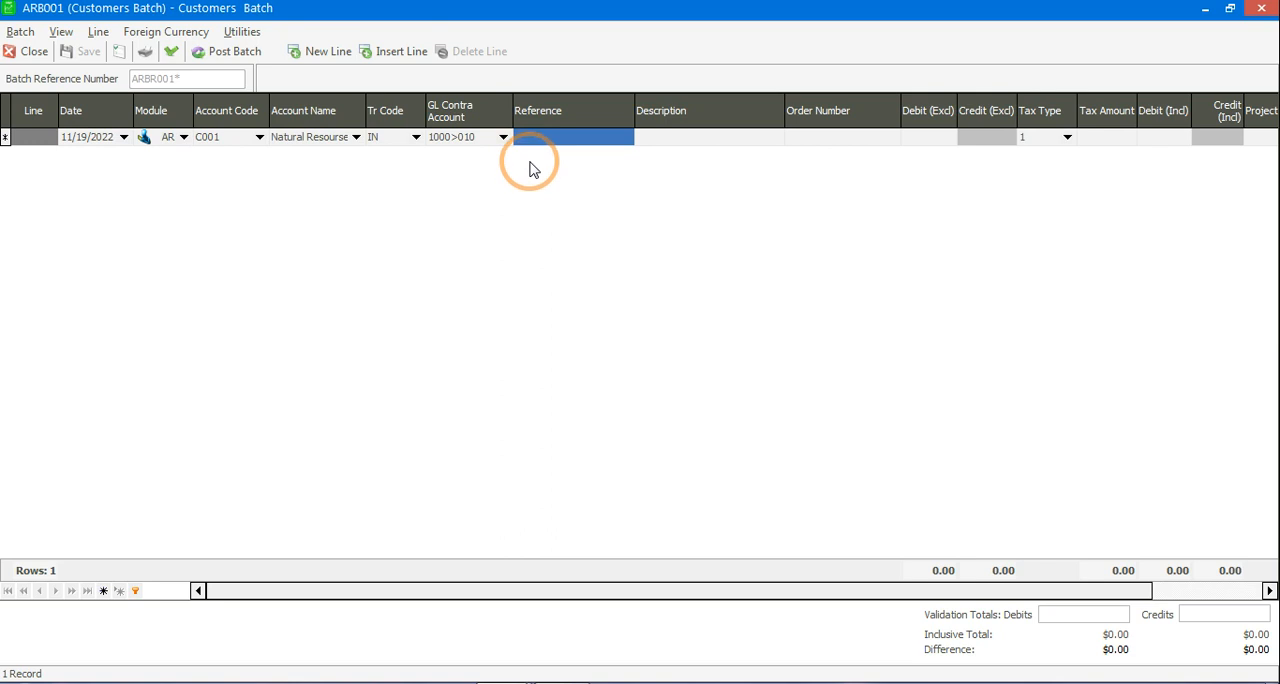
pyautogui.write('INV')
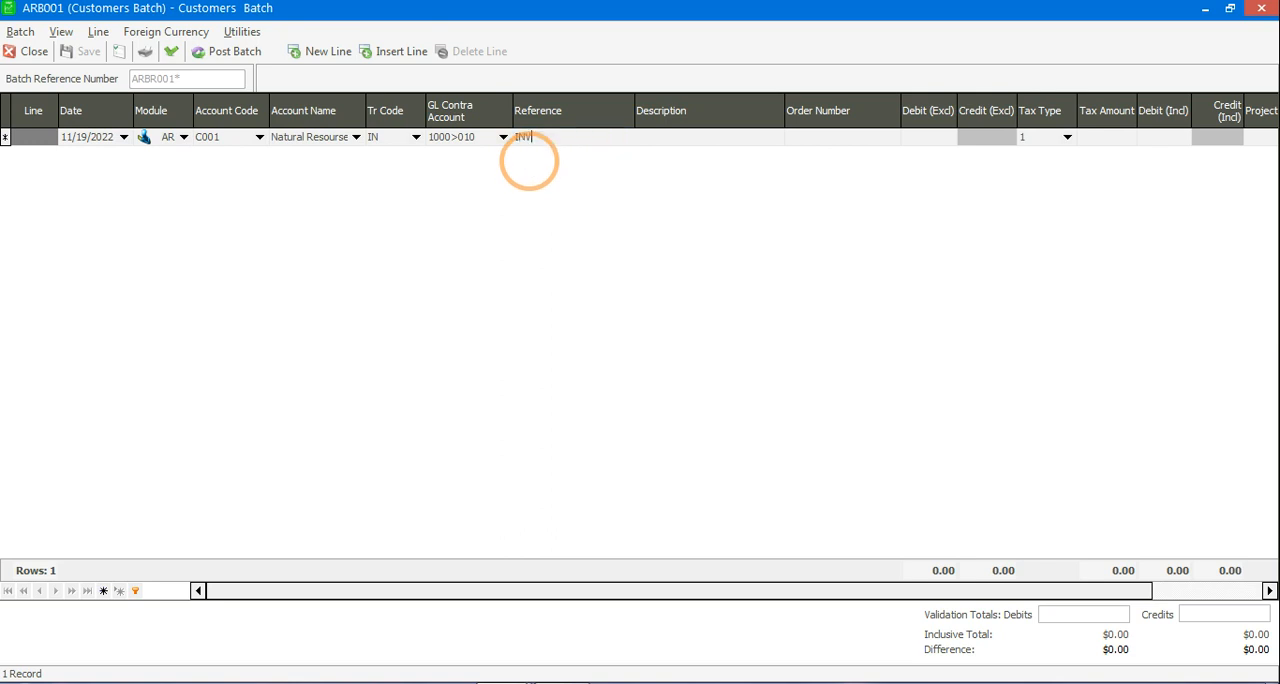
pyautogui.write('4528')
pyautogui.press('Tab')
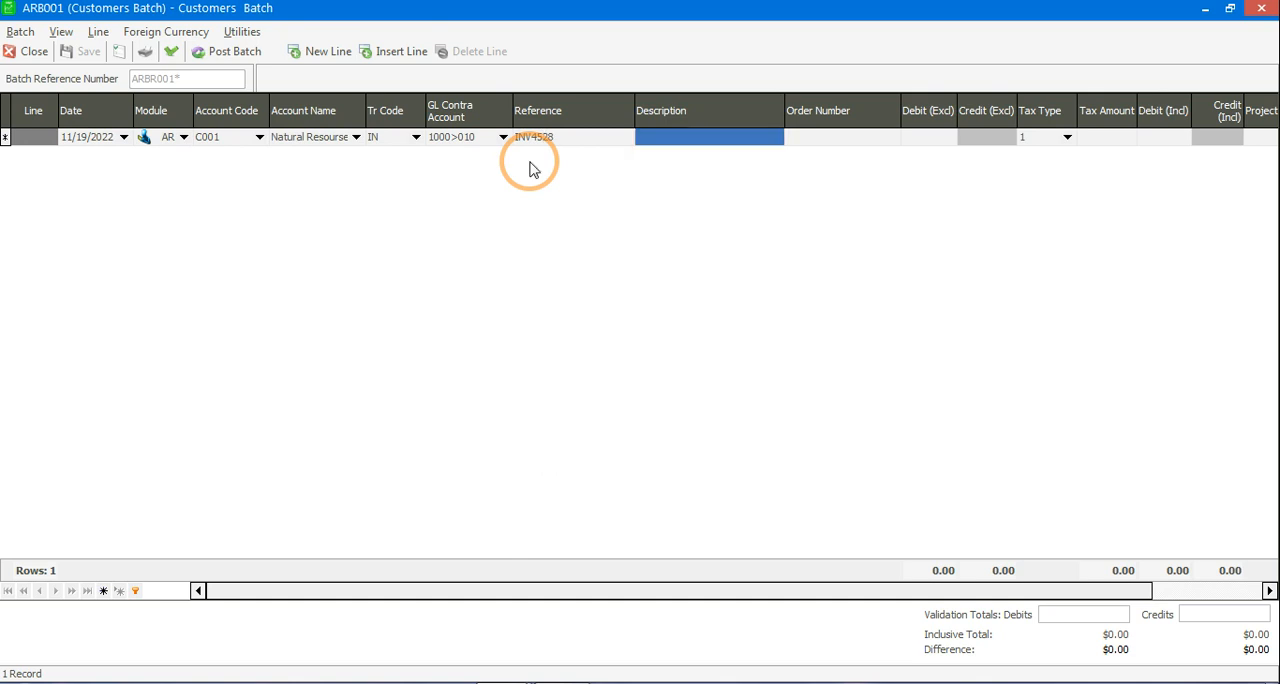
pyautogui.write('Sales')
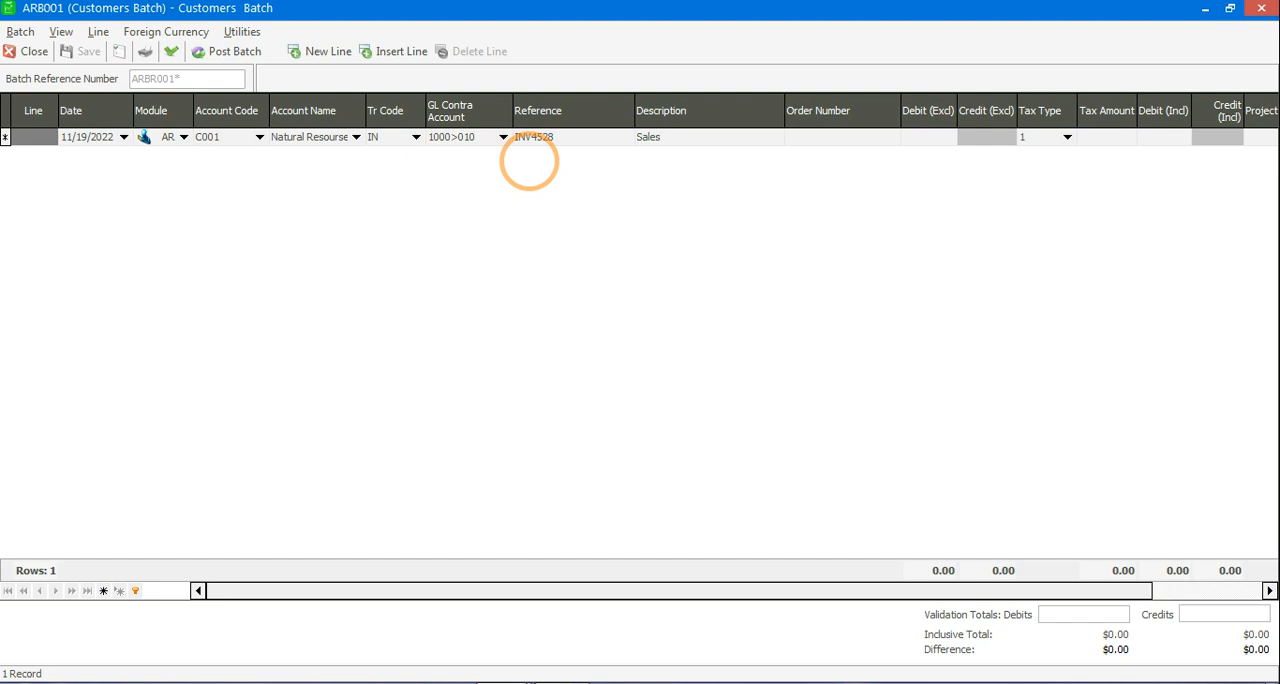
pyautogui.press('Tab')
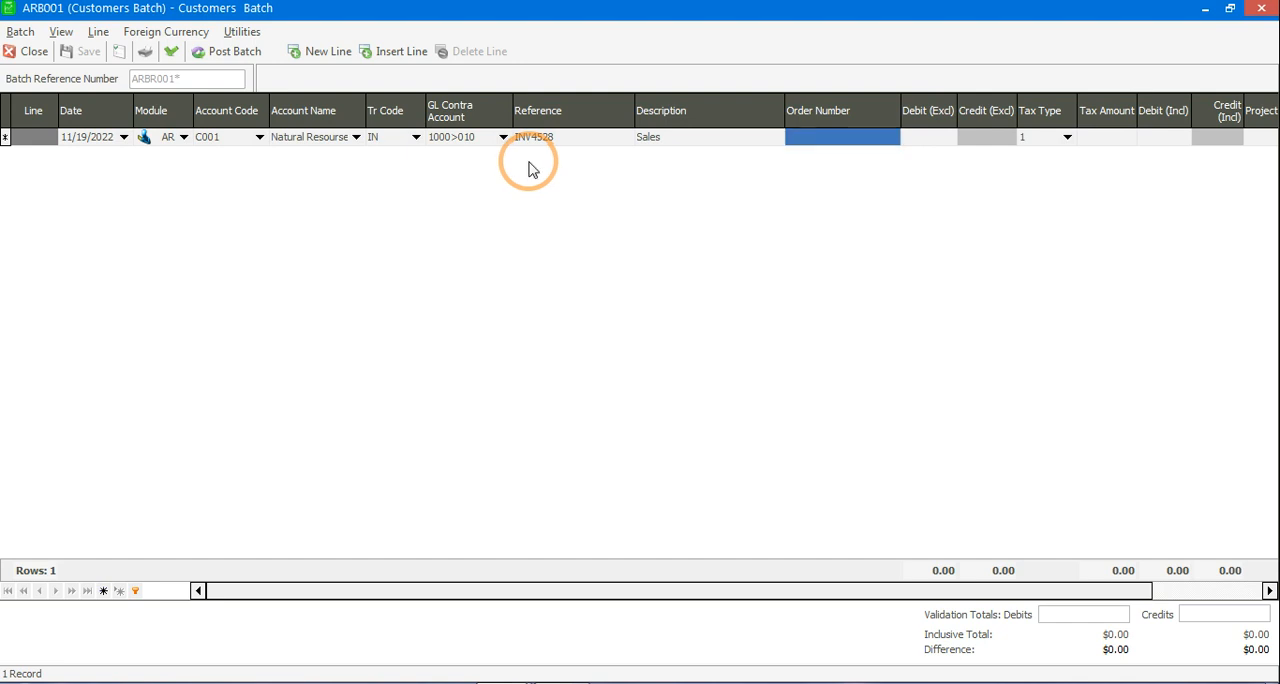
# Step: Leave the order number blank and set the line's tax-exclusive debit amount to 59000
pyautogui.press('Tab')
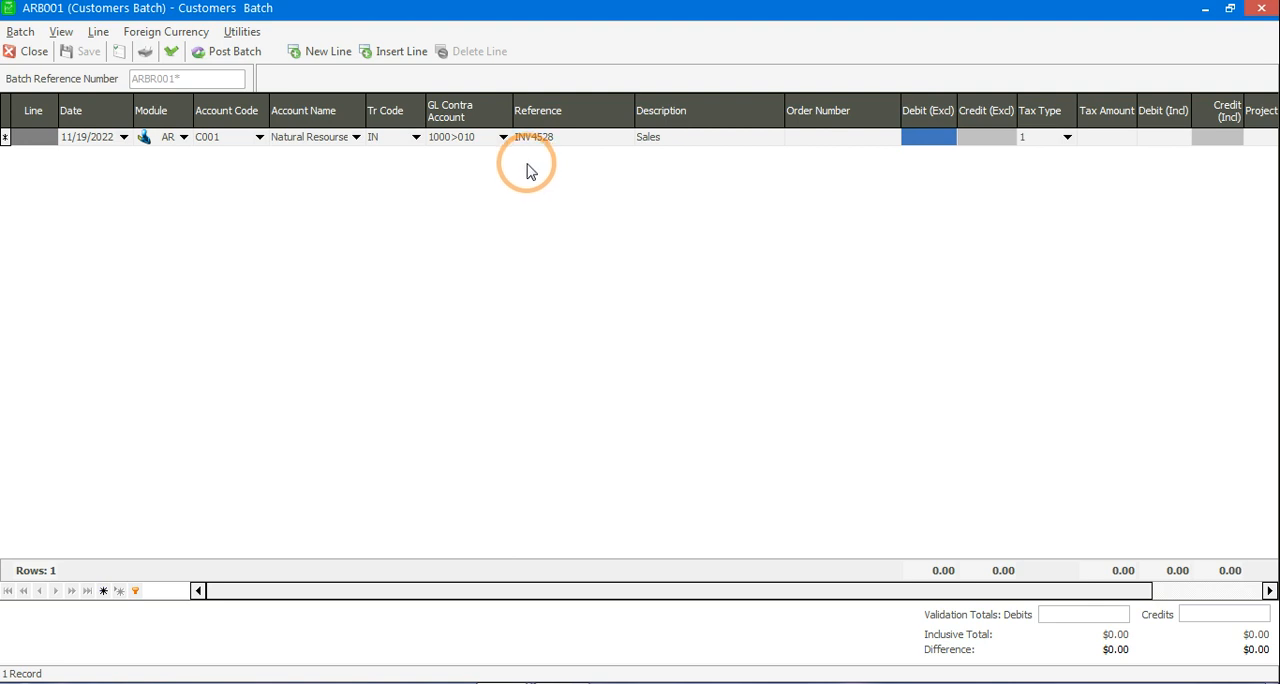
pyautogui.write('5')
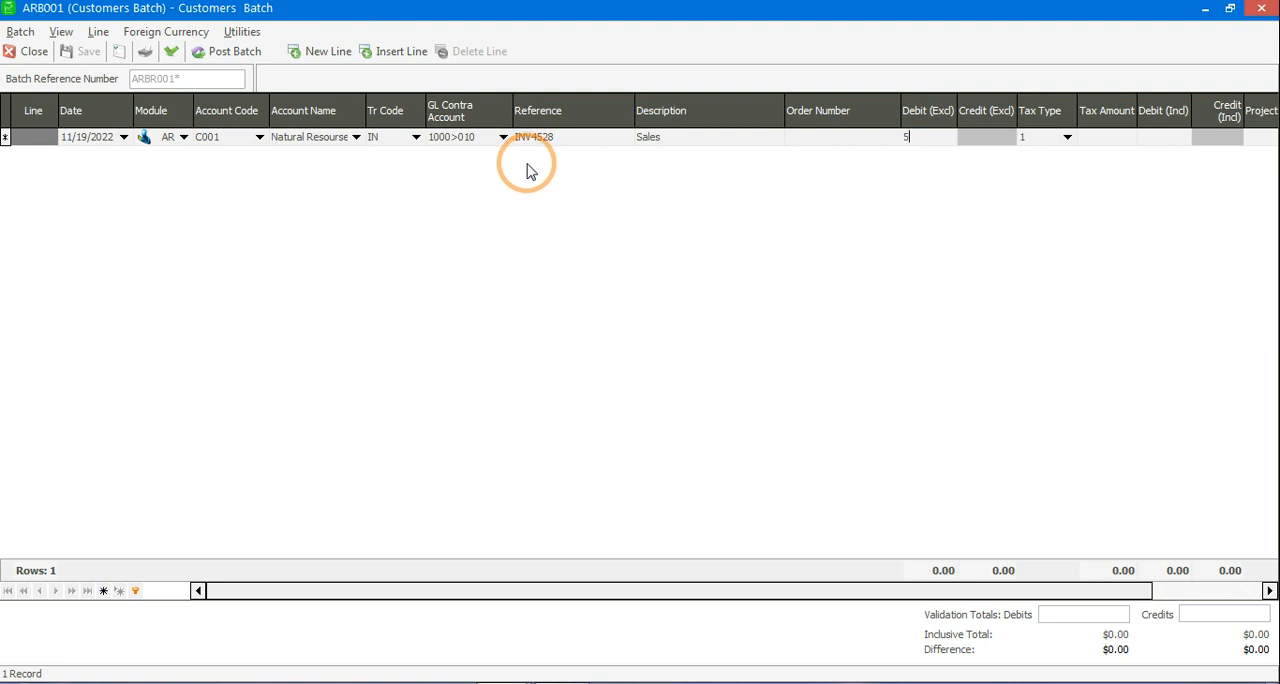
pyautogui.write('9000')
pyautogui.press('Tab')
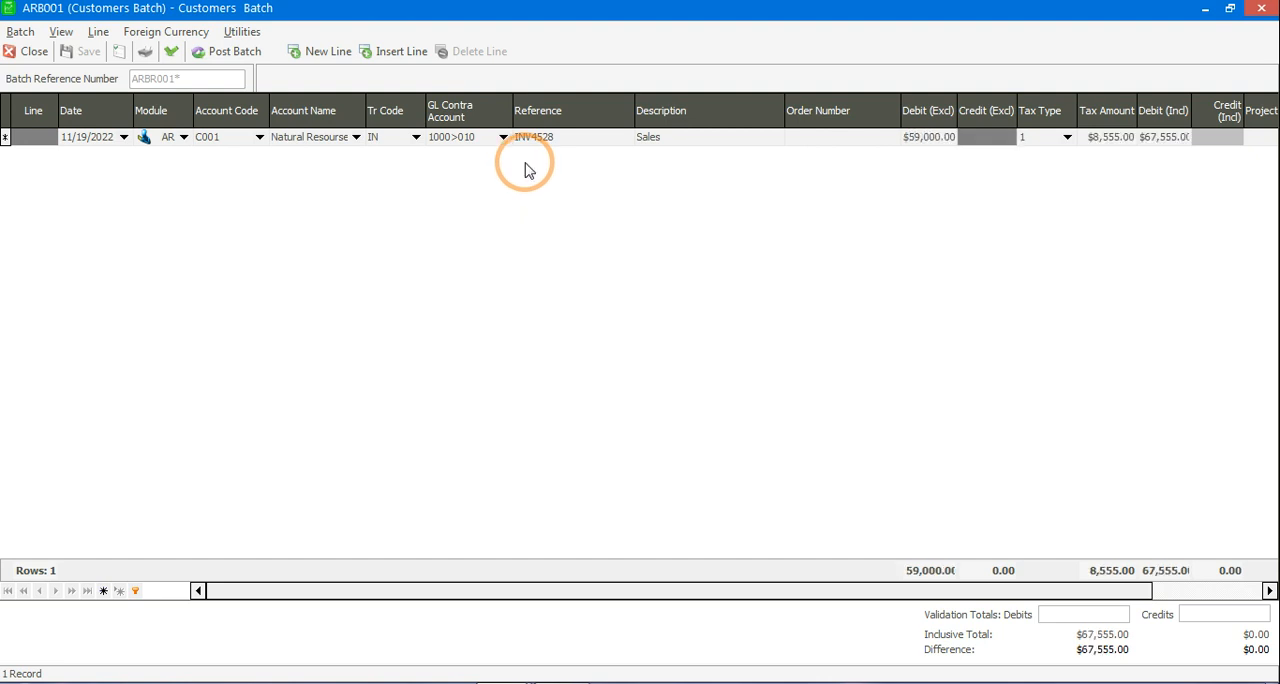
# Step: Keep tax type 1 (Output Tax) and complete the invoice line with project, sales rep and settlement terms left blank
pyautogui.press('Tab')
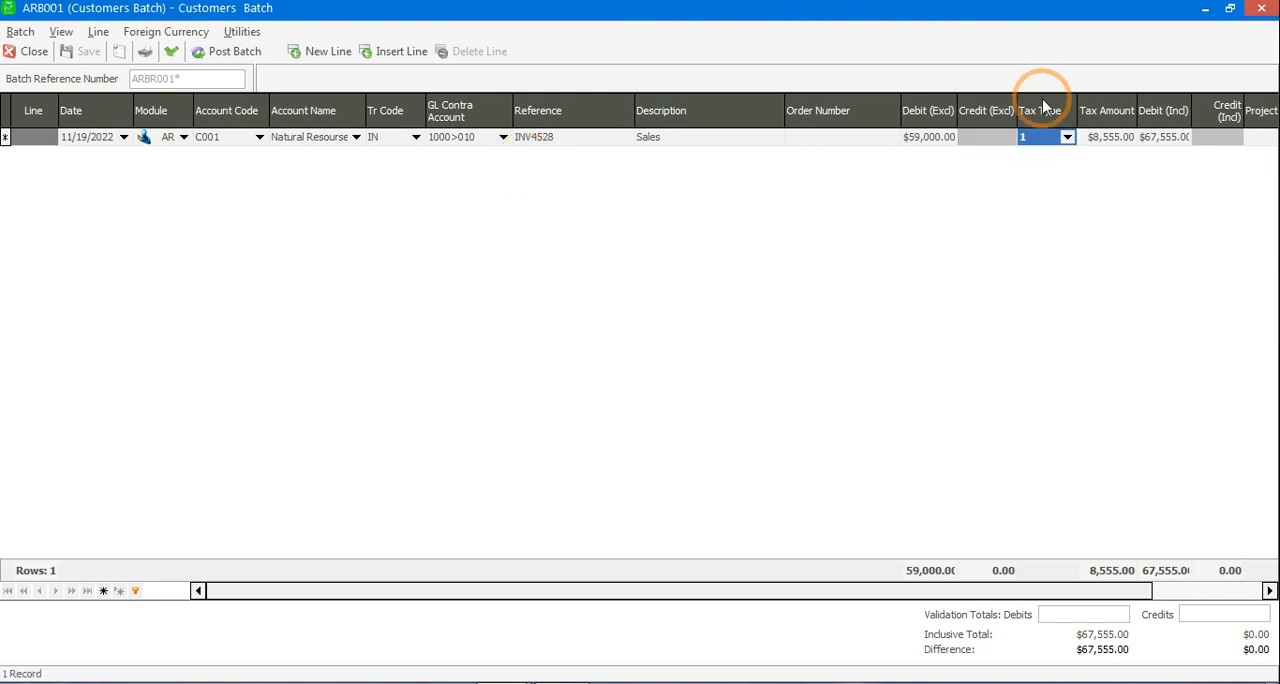
pyautogui.click(1066, 139)
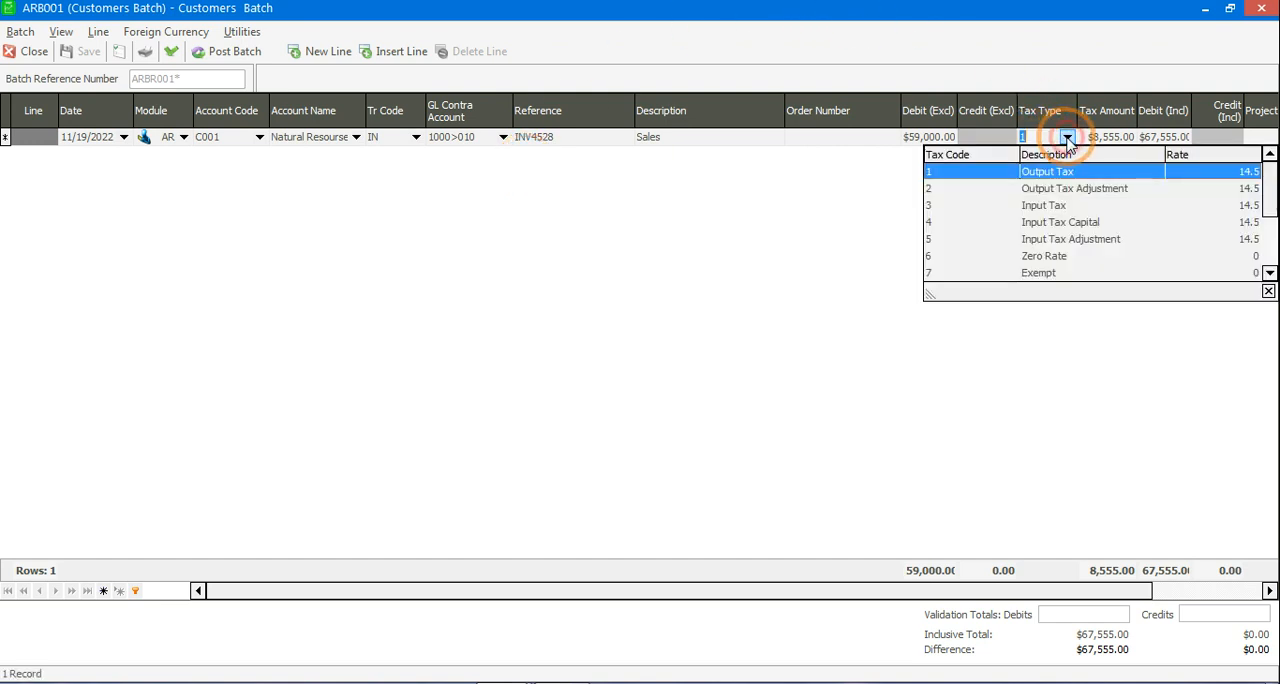
pyautogui.click(1067, 140)
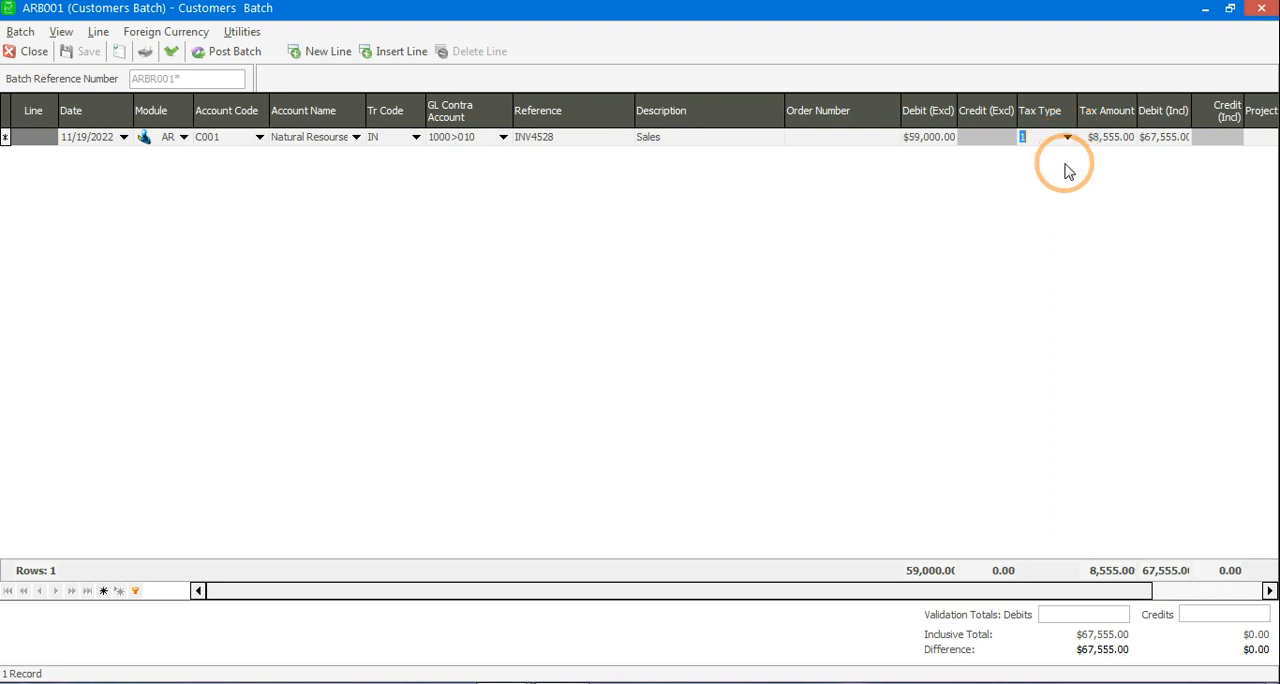
pyautogui.press('Tab')
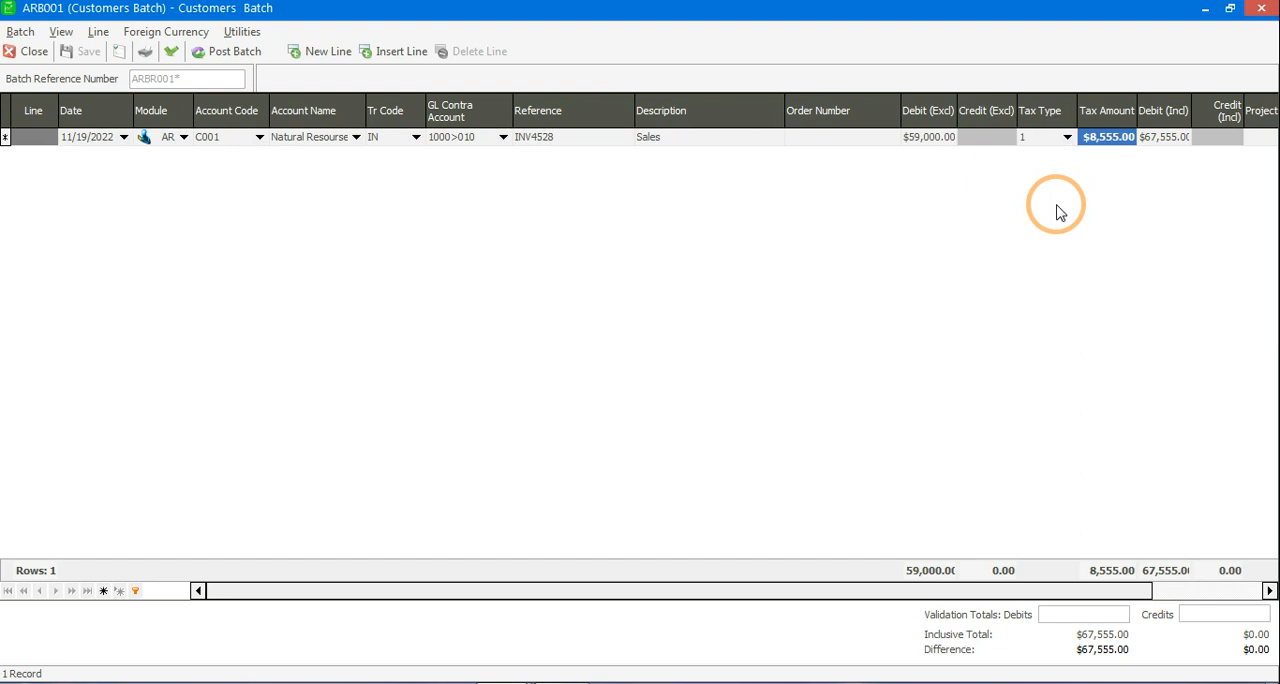
pyautogui.press('Tab')
pyautogui.press('Tab')
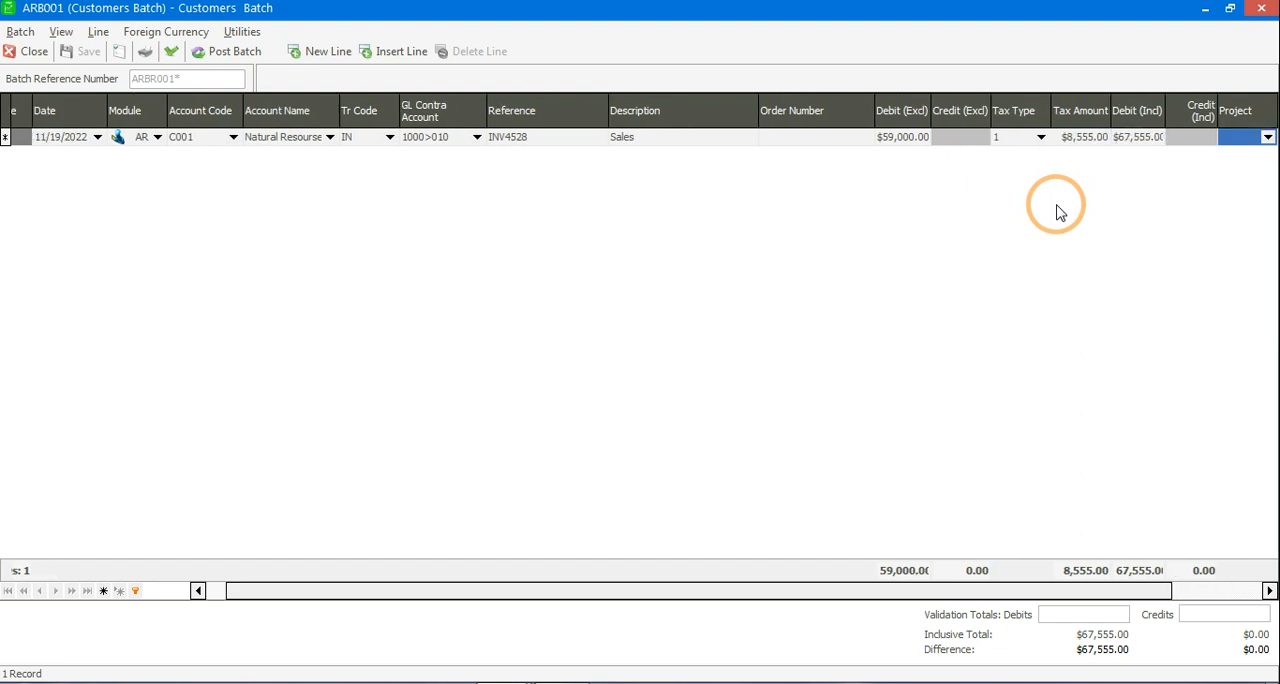
pyautogui.press('Tab')
pyautogui.press('Tab')
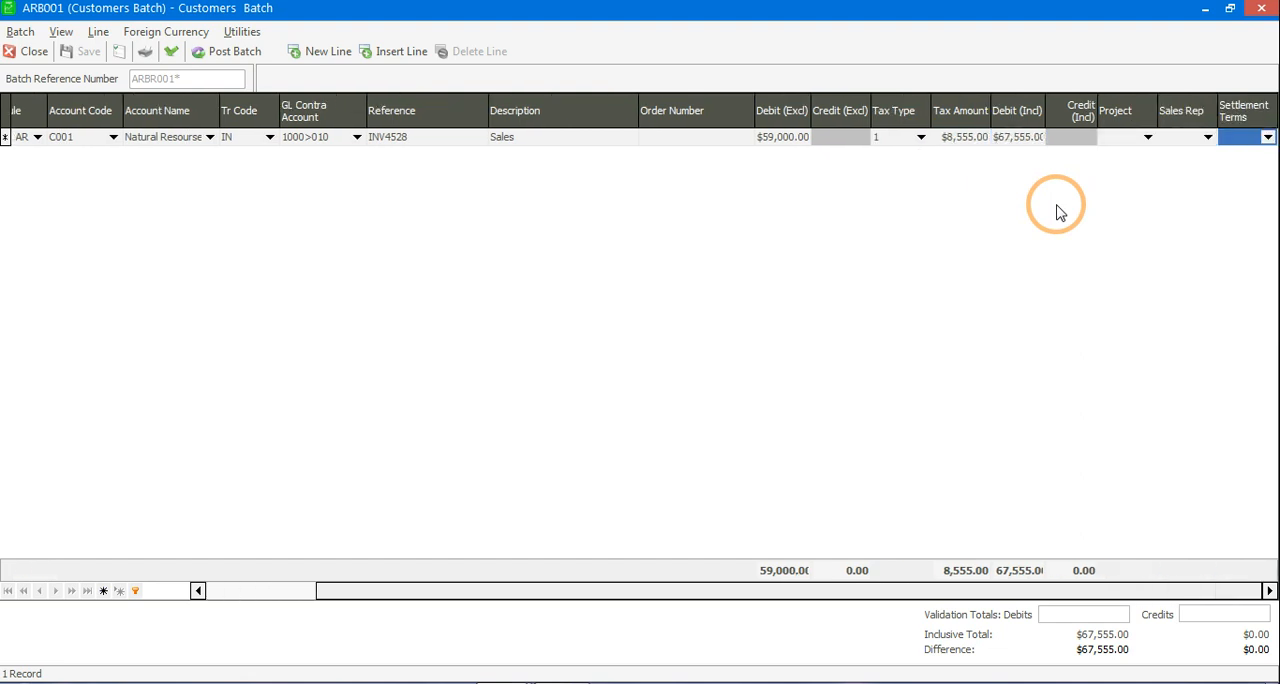
pyautogui.press('Tab')
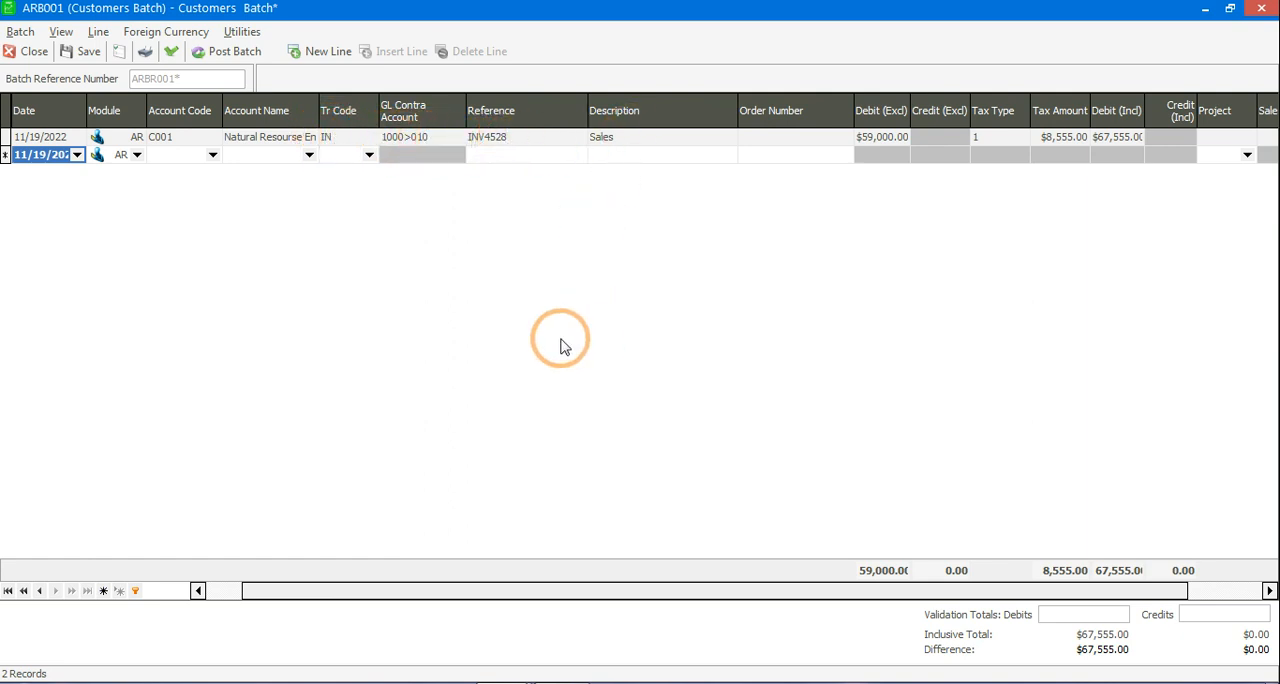
# Step: Post the customers batch, saving its changes and skipping the batch file printout
pyautogui.click(236, 52)
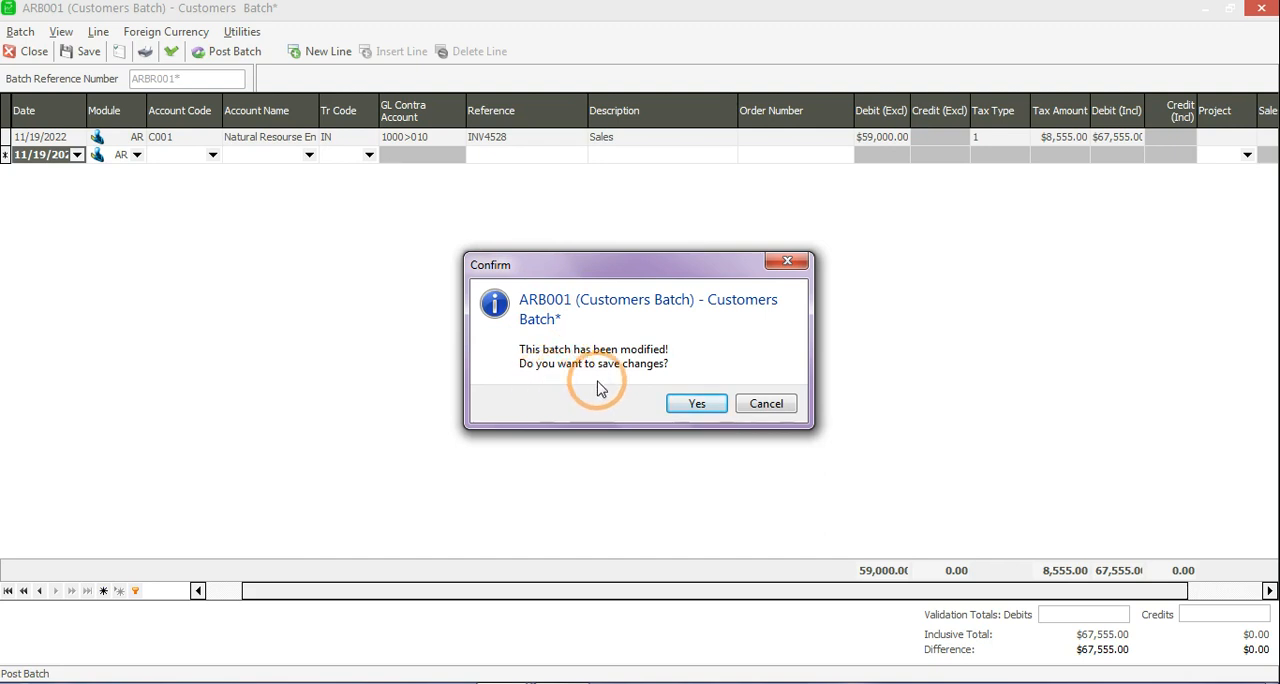
pyautogui.click(697, 403)
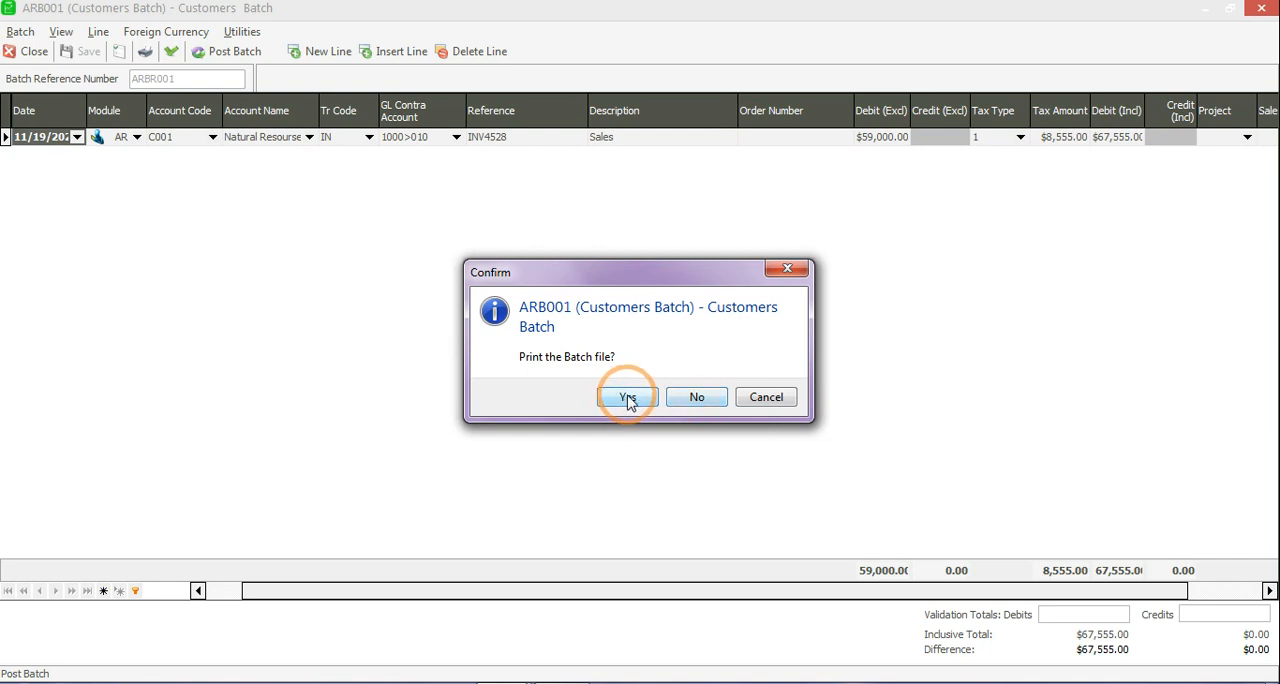
pyautogui.click(680, 405)
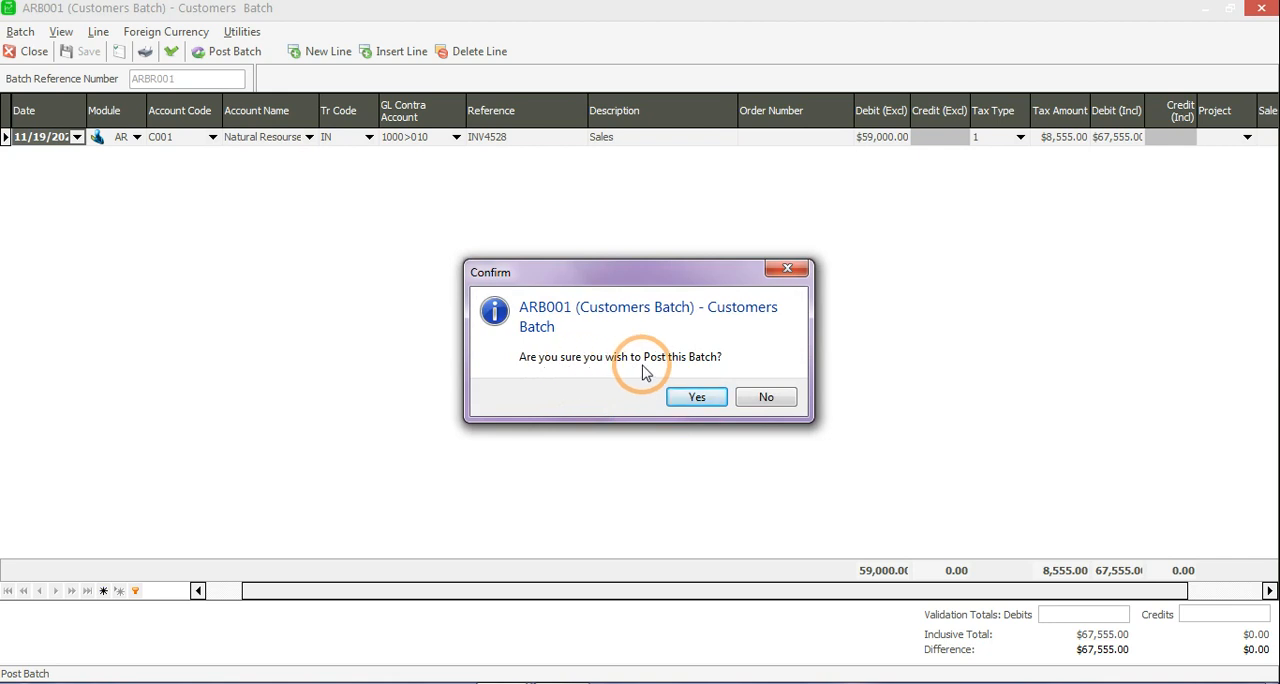
pyautogui.click(690, 398)
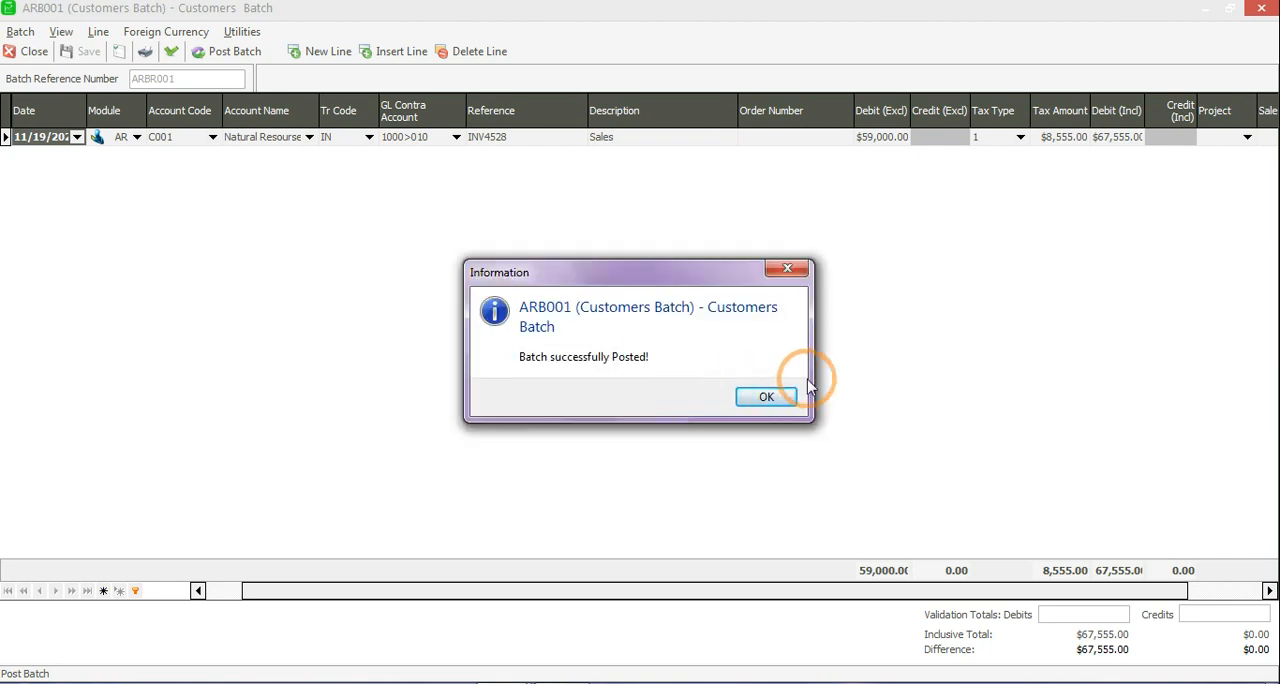
pyautogui.click(763, 398)
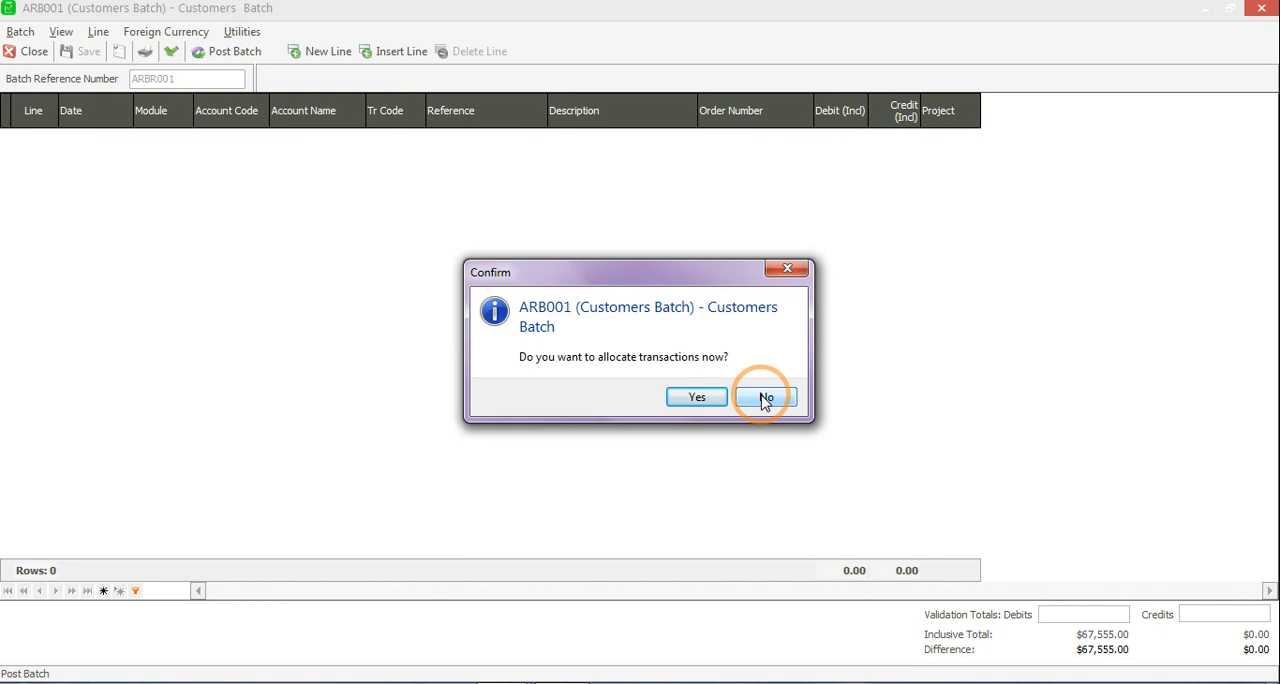
# Step: Allocate all open transactions of Natural Resourse Enterprises now and save the allocations
pyautogui.click(689, 400)
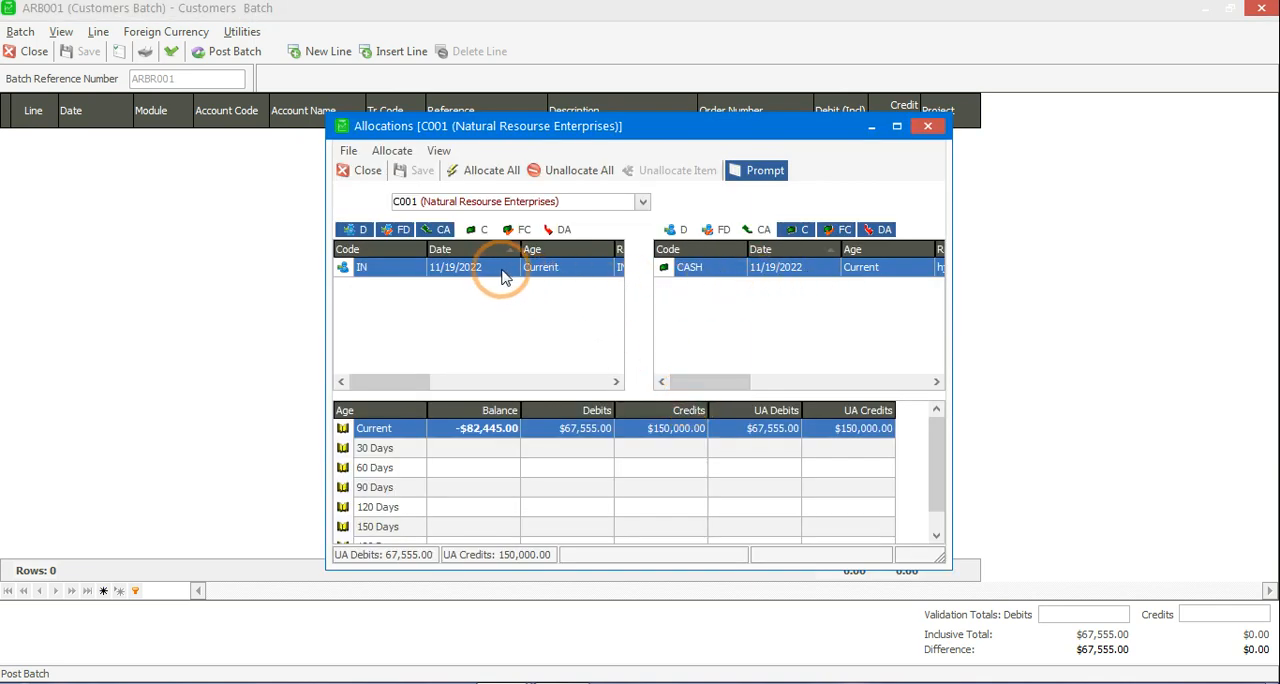
pyautogui.click(485, 171)
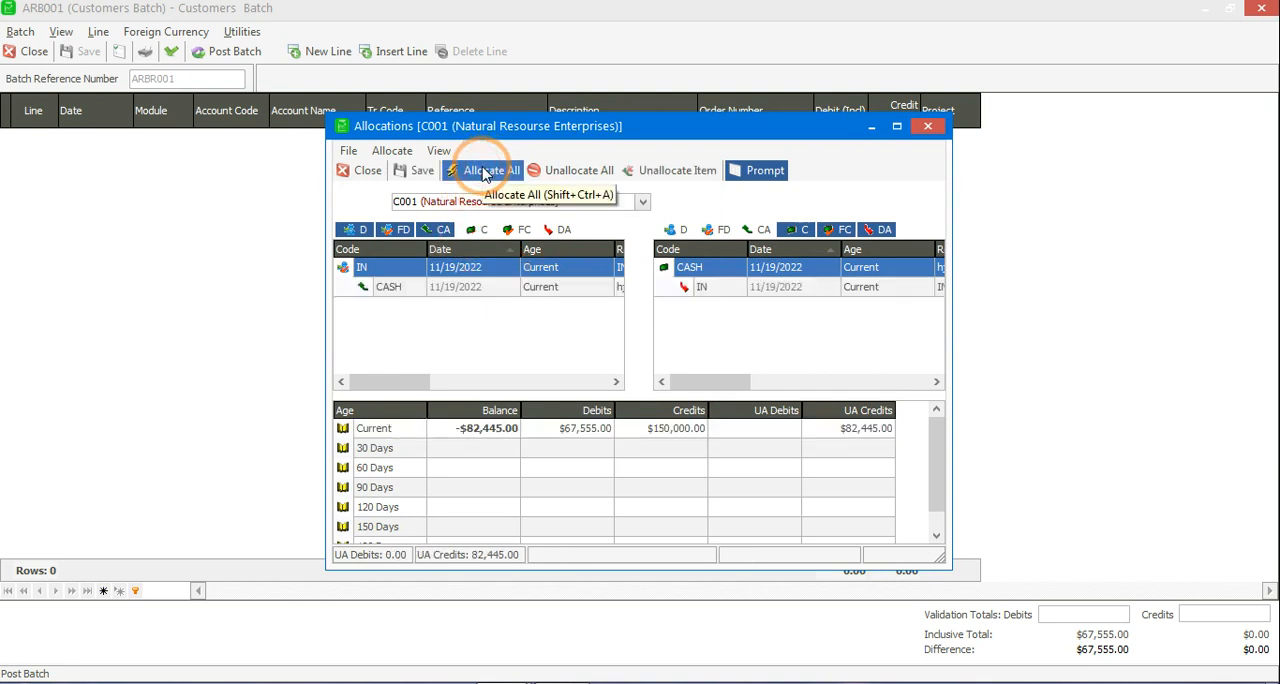
pyautogui.click(928, 126)
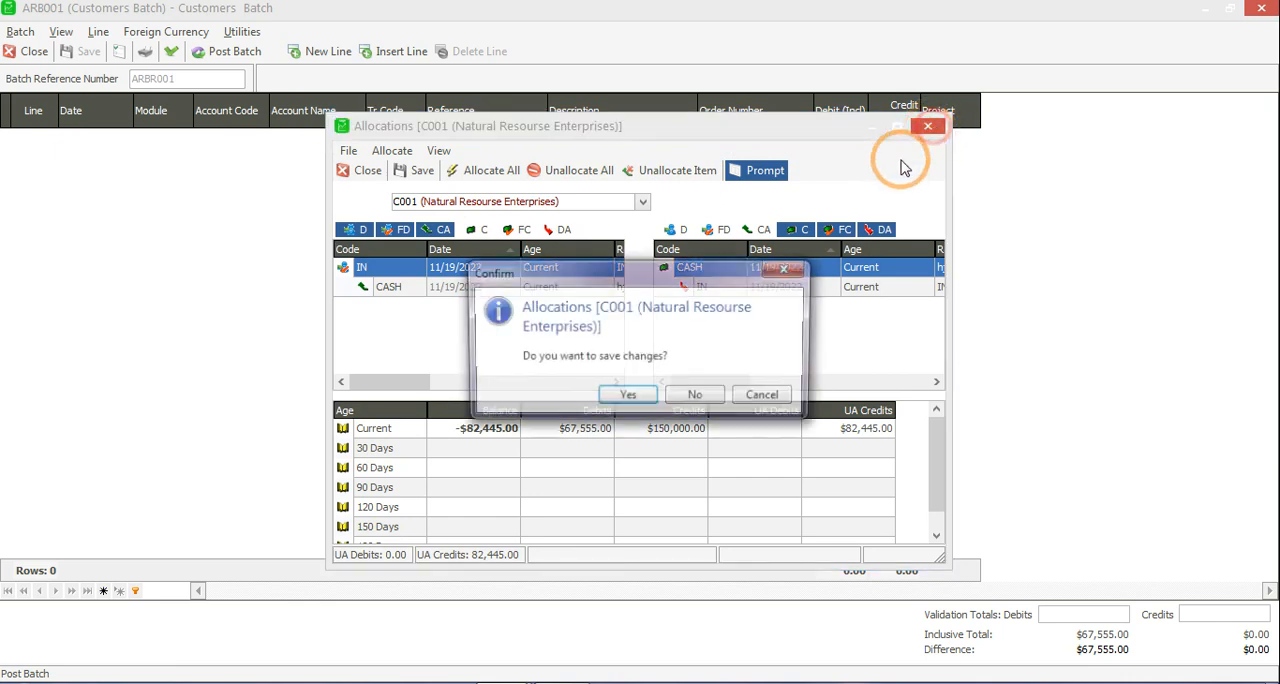
pyautogui.click(625, 398)
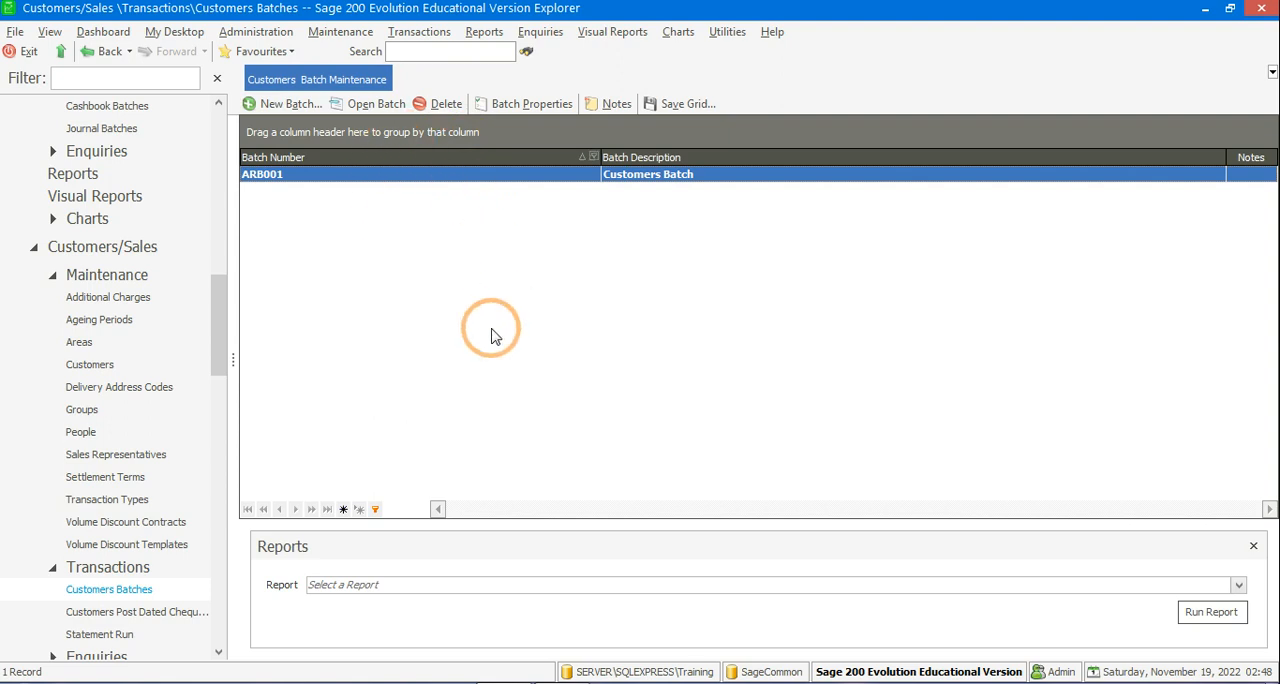
# Step: Create a new sales order in Order Entry and reposition its window so the whole form is visible
pyautogui.click(416, 33)
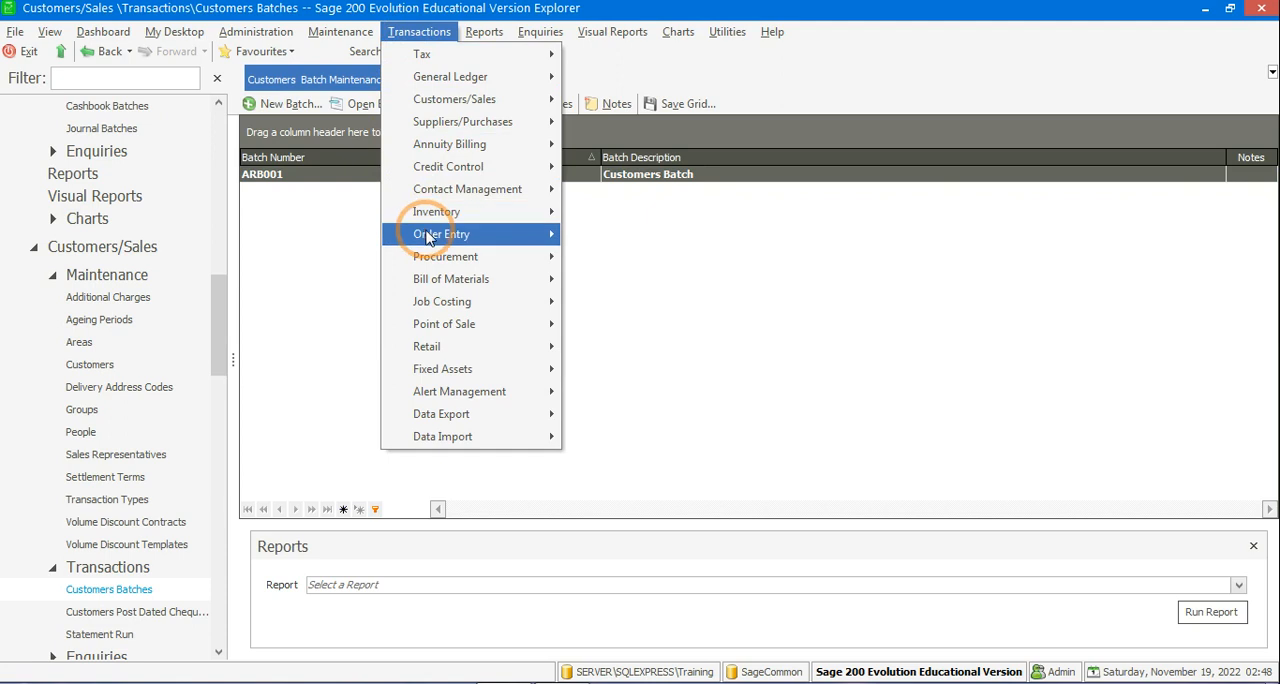
pyautogui.moveTo(427, 237)
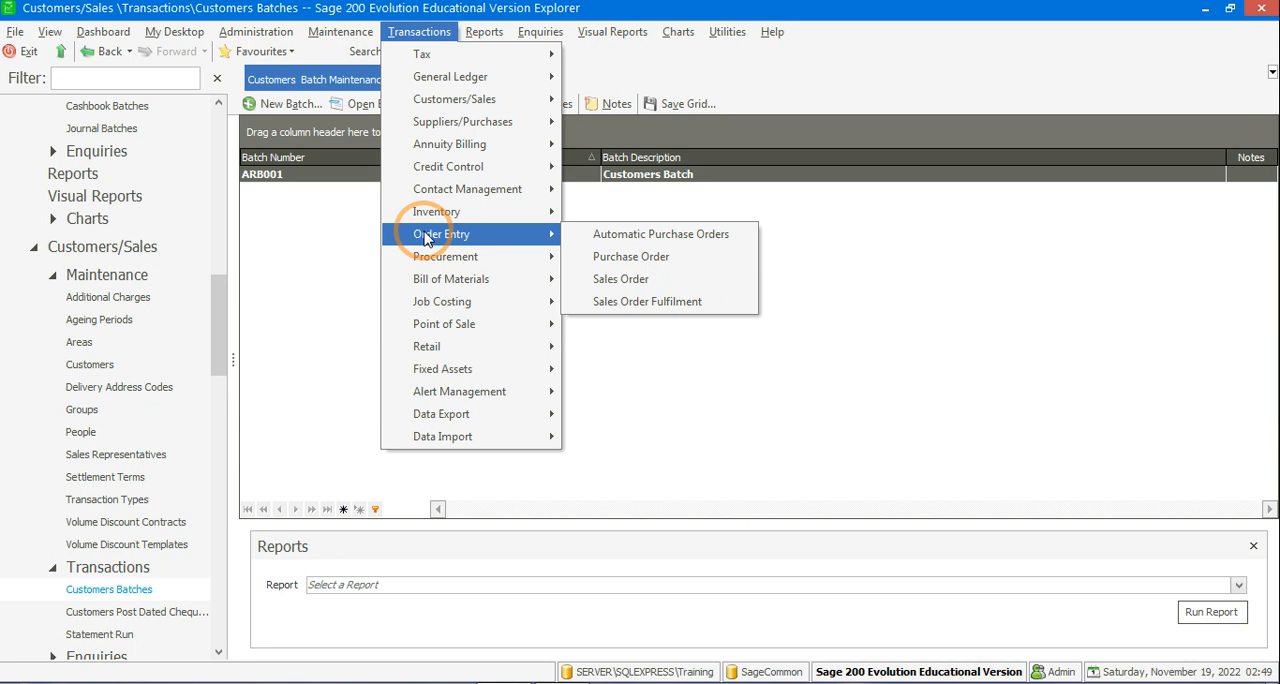
pyautogui.click(417, 35)
pyautogui.click(416, 33)
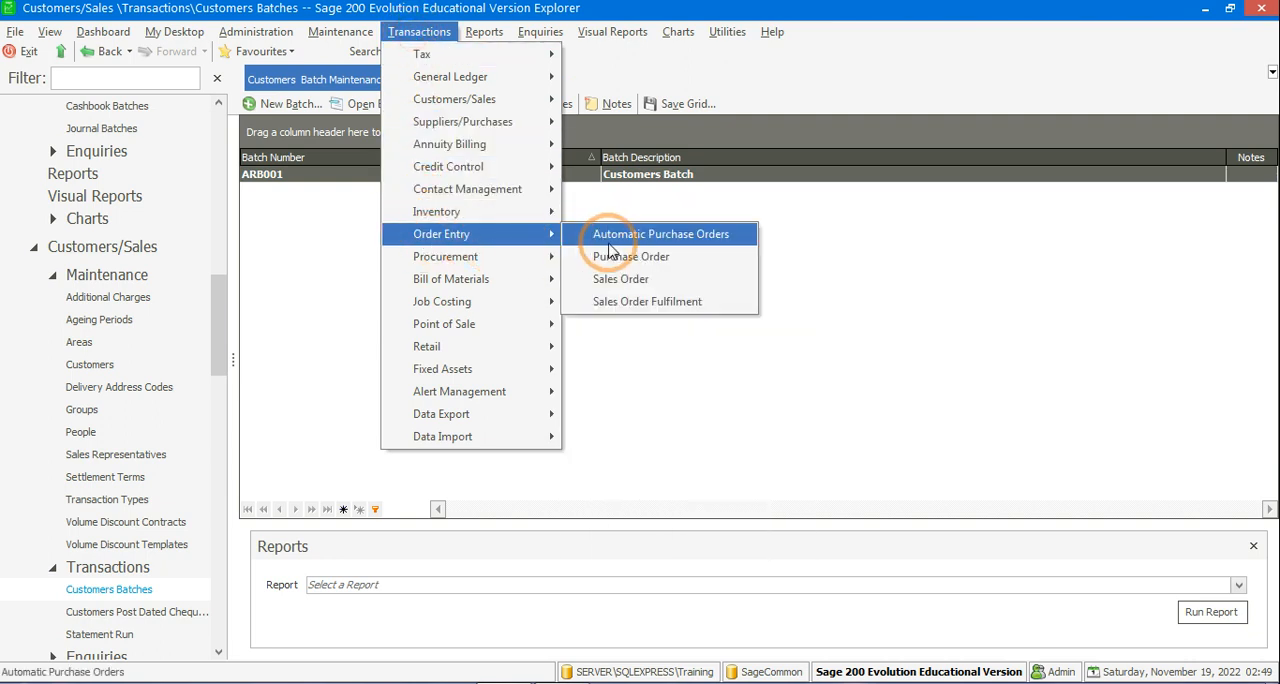
pyautogui.click(617, 278)
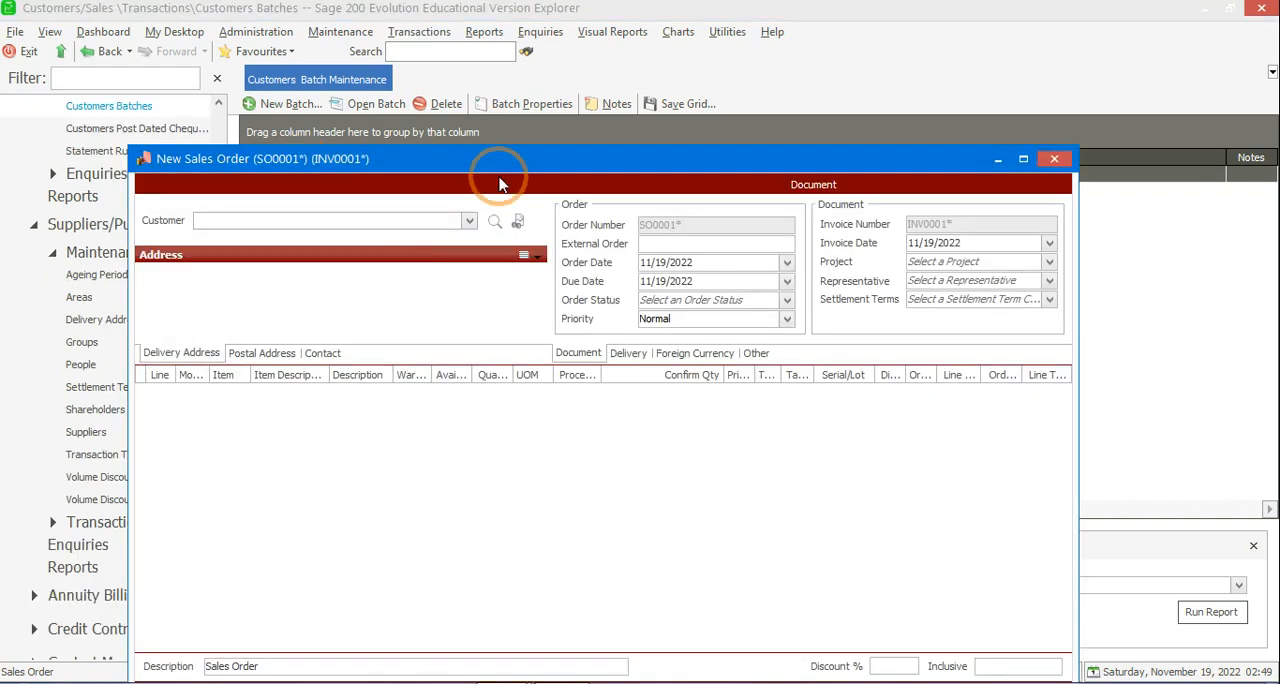
pyautogui.moveTo(500, 177); pyautogui.dragTo(570, 20)
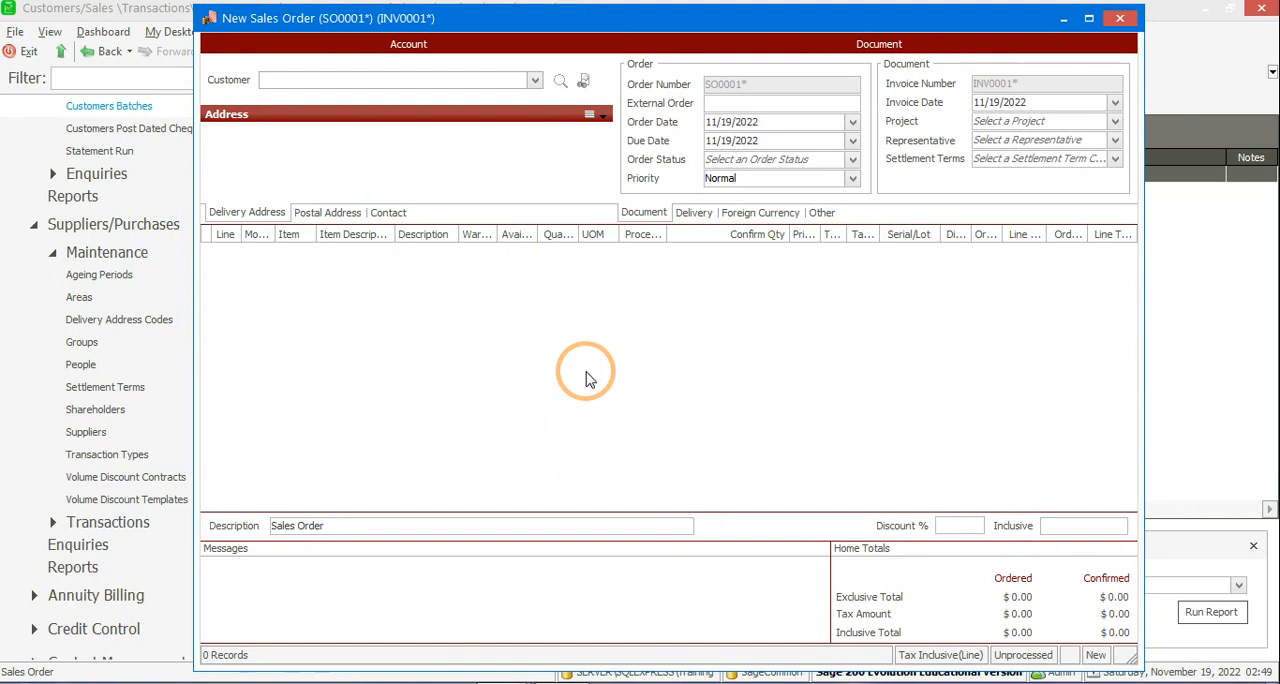
# Step: Select Natural Resourse Enterprises as the sales order's customer and keep 11/19/2022 as the order date
pyautogui.click(492, 80)
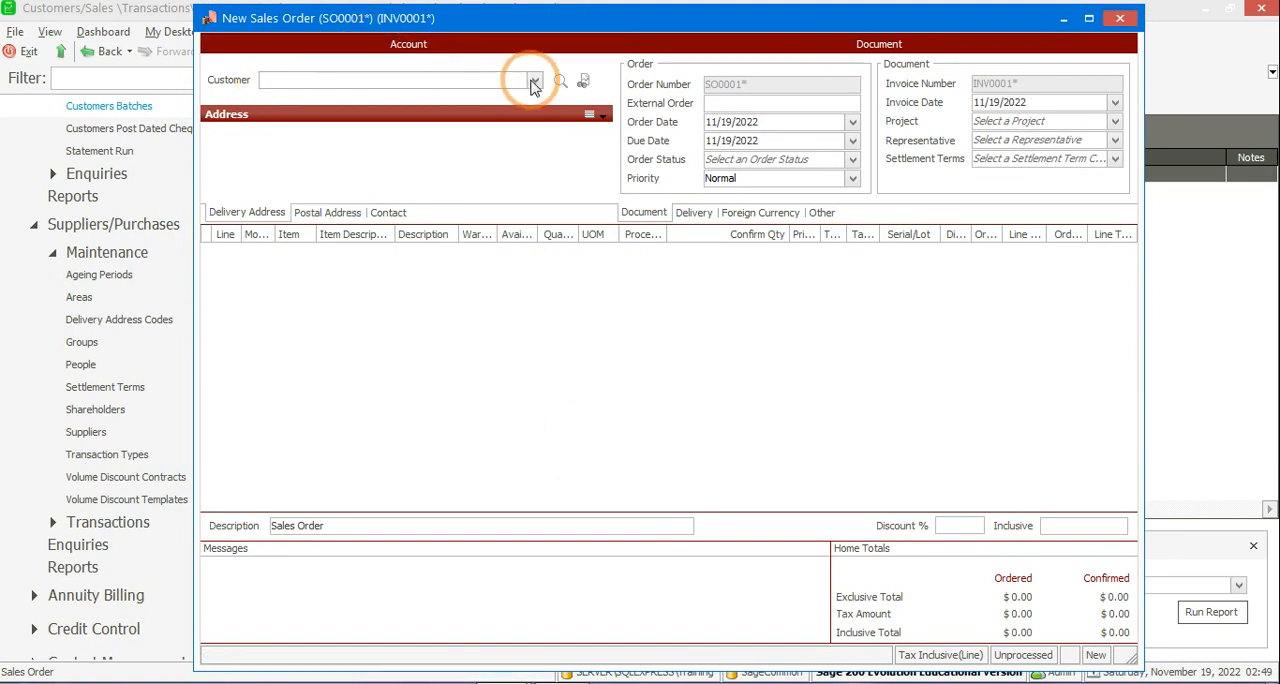
pyautogui.click(535, 80)
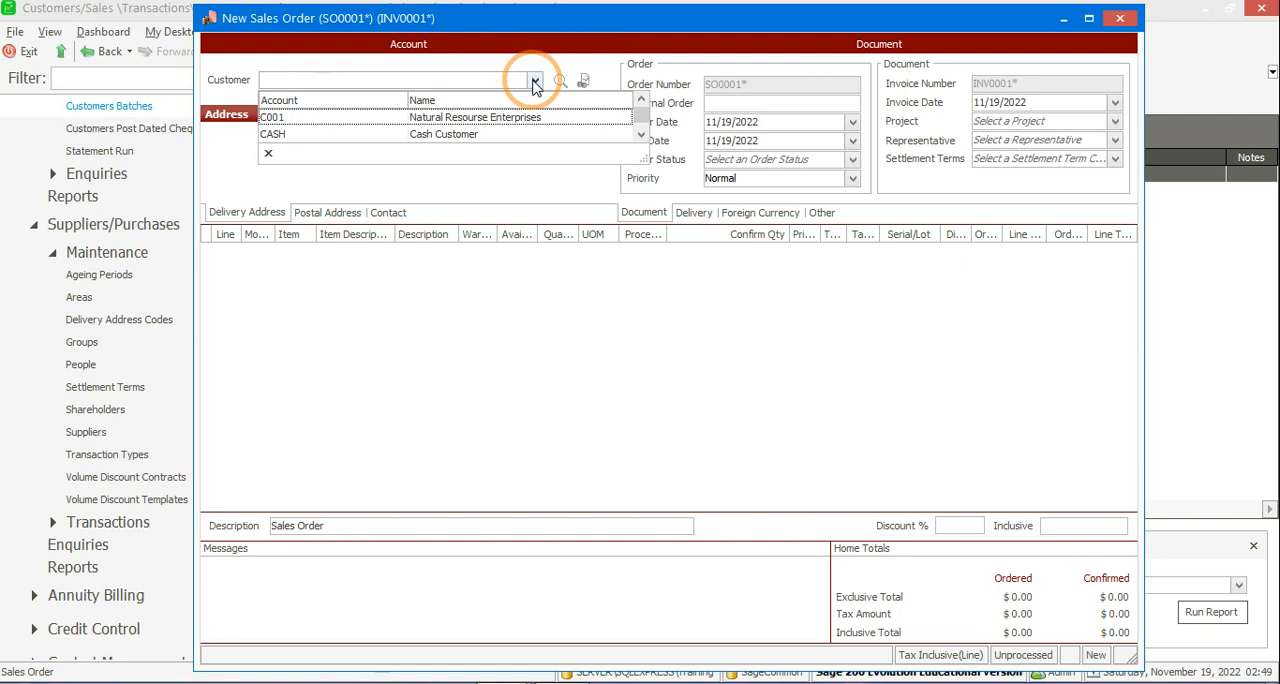
pyautogui.click(428, 118)
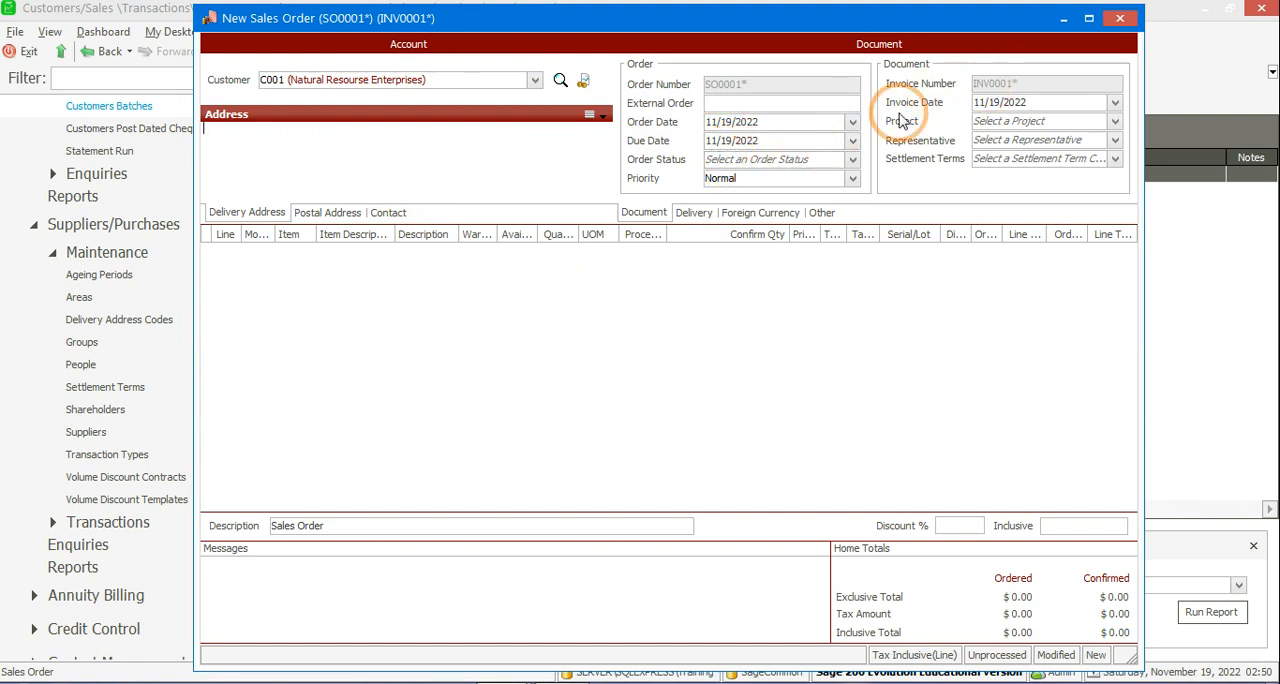
pyautogui.click(296, 335)
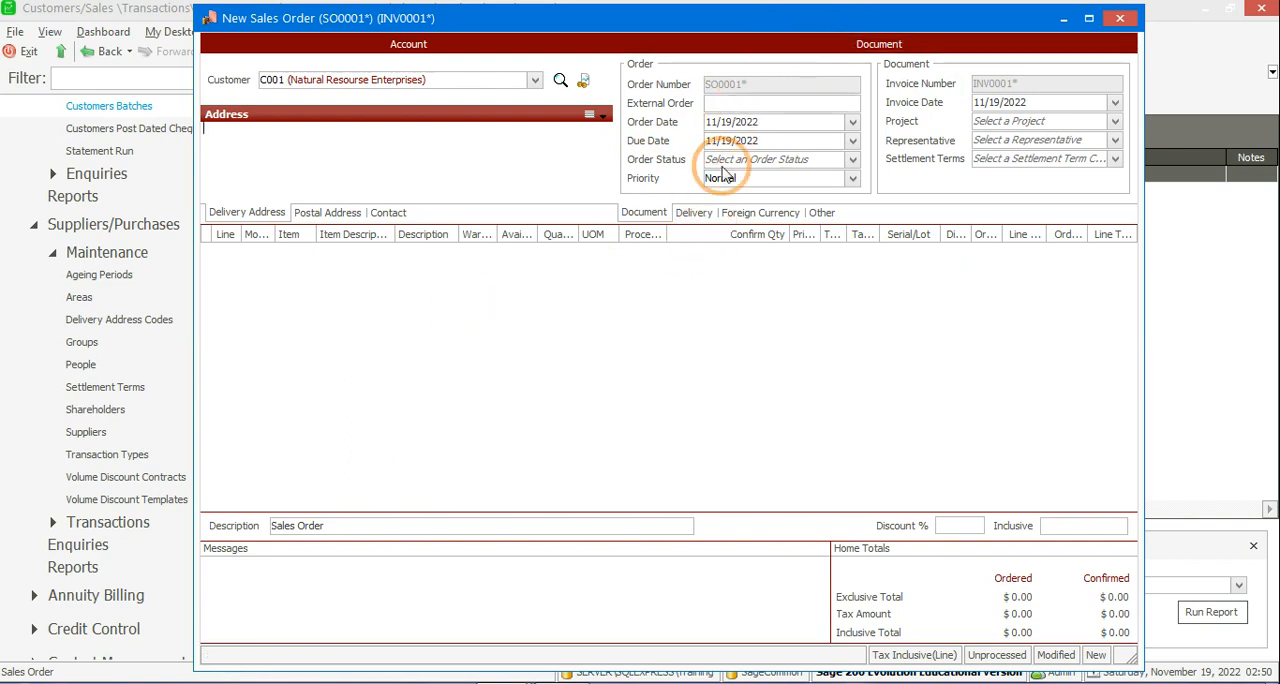
pyautogui.click(852, 122)
pyautogui.click(851, 124)
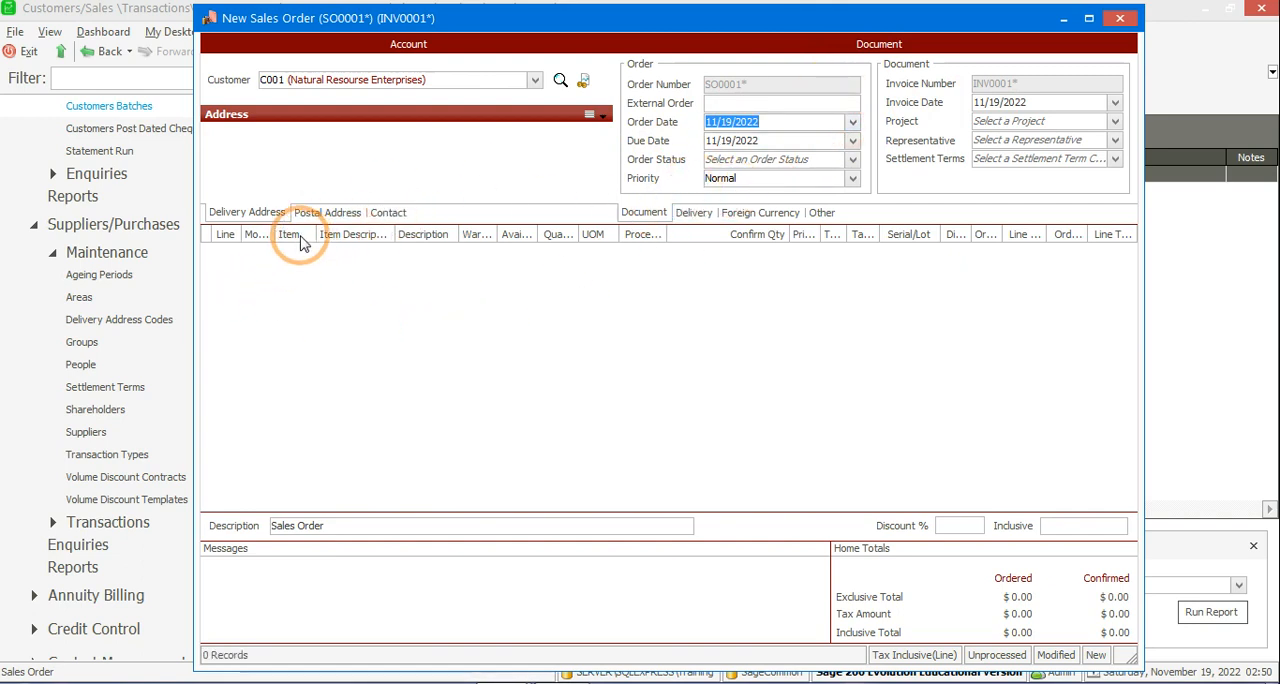
# Step: Start the first order line with module ST and item HP1245 (HP Laptop i7)
pyautogui.click(258, 259)
pyautogui.click(264, 253)
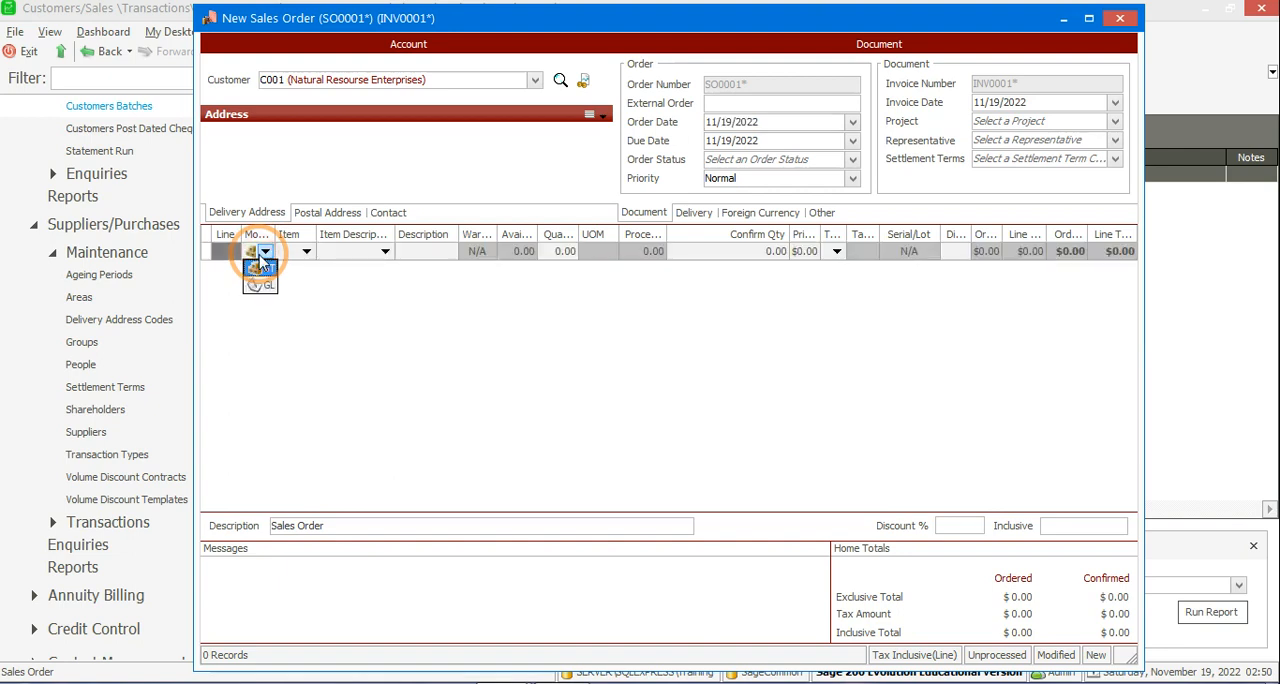
pyautogui.click(391, 321)
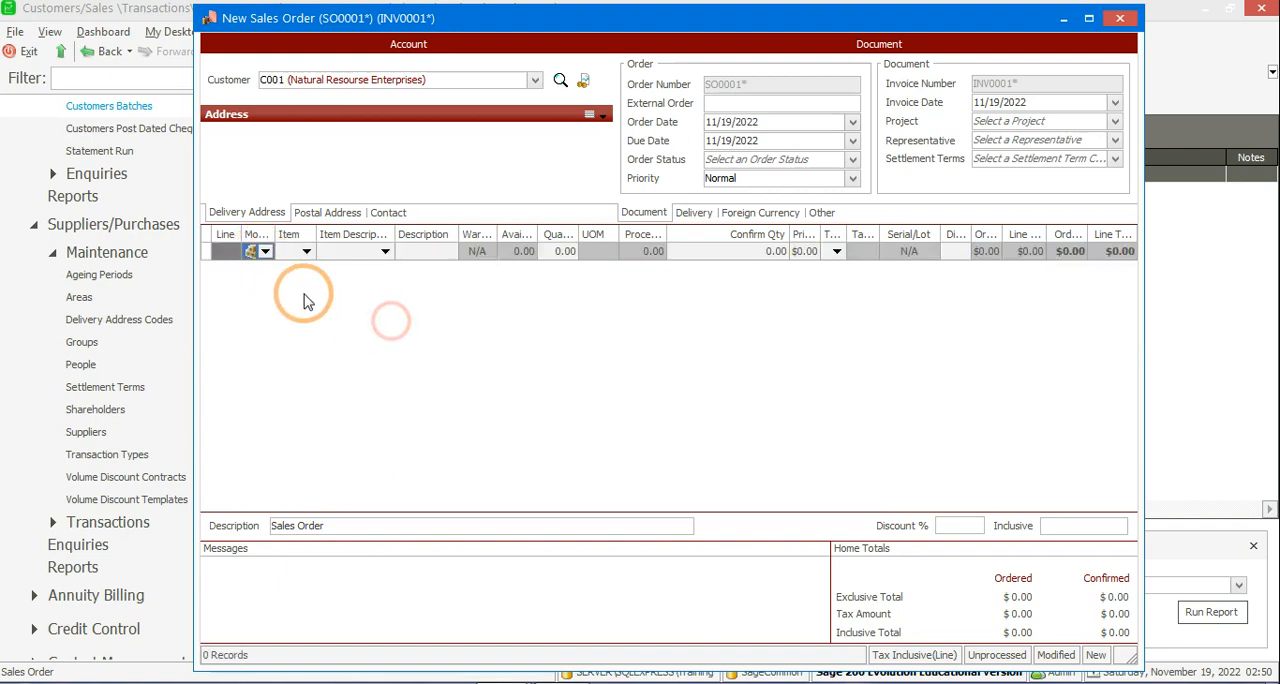
pyautogui.click(265, 251)
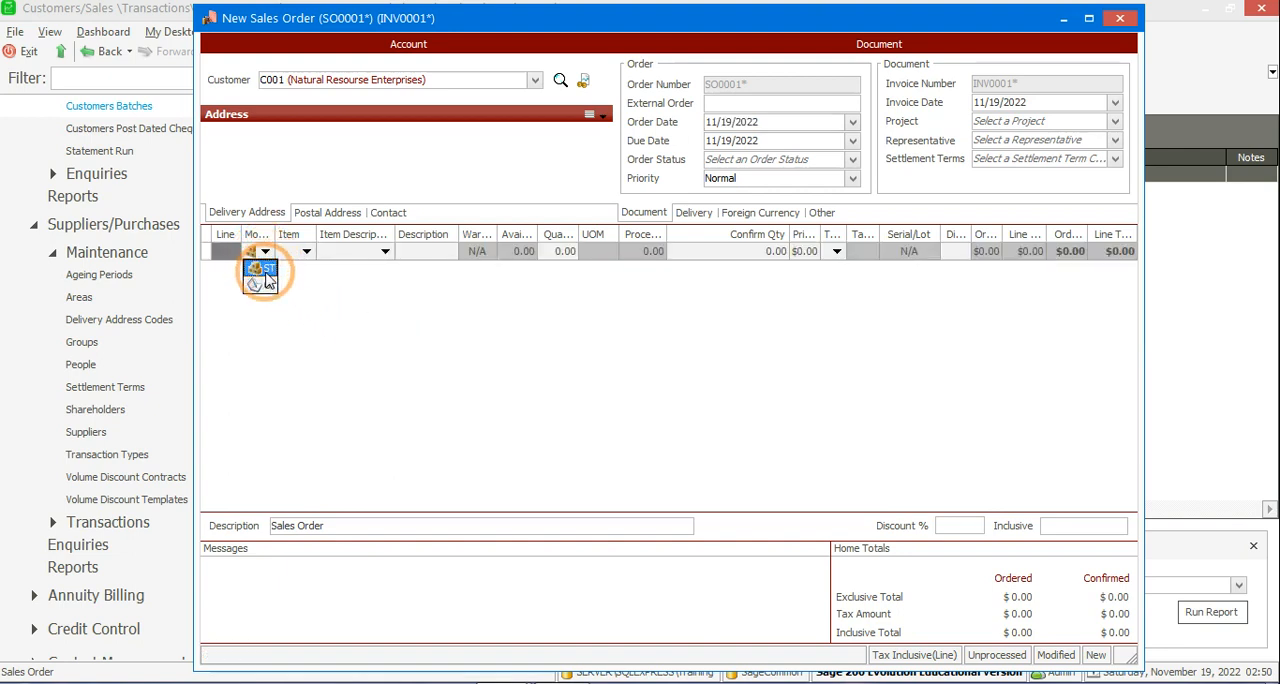
pyautogui.click(266, 271)
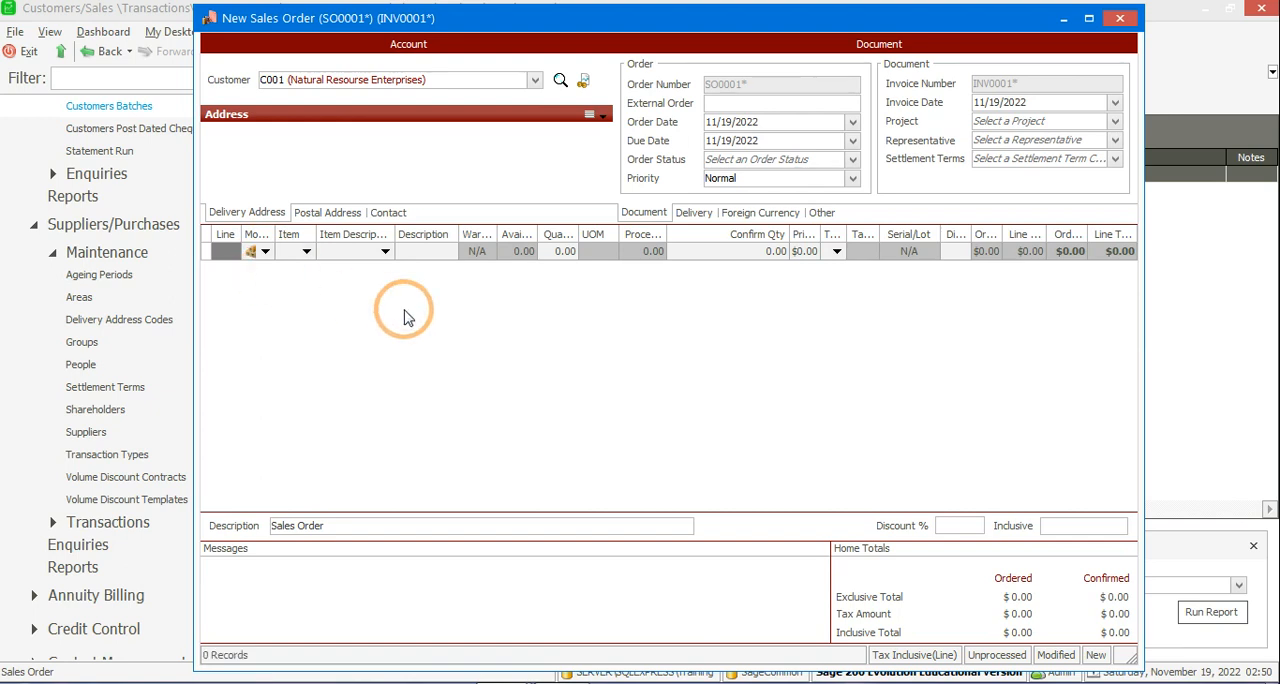
pyautogui.click(306, 251)
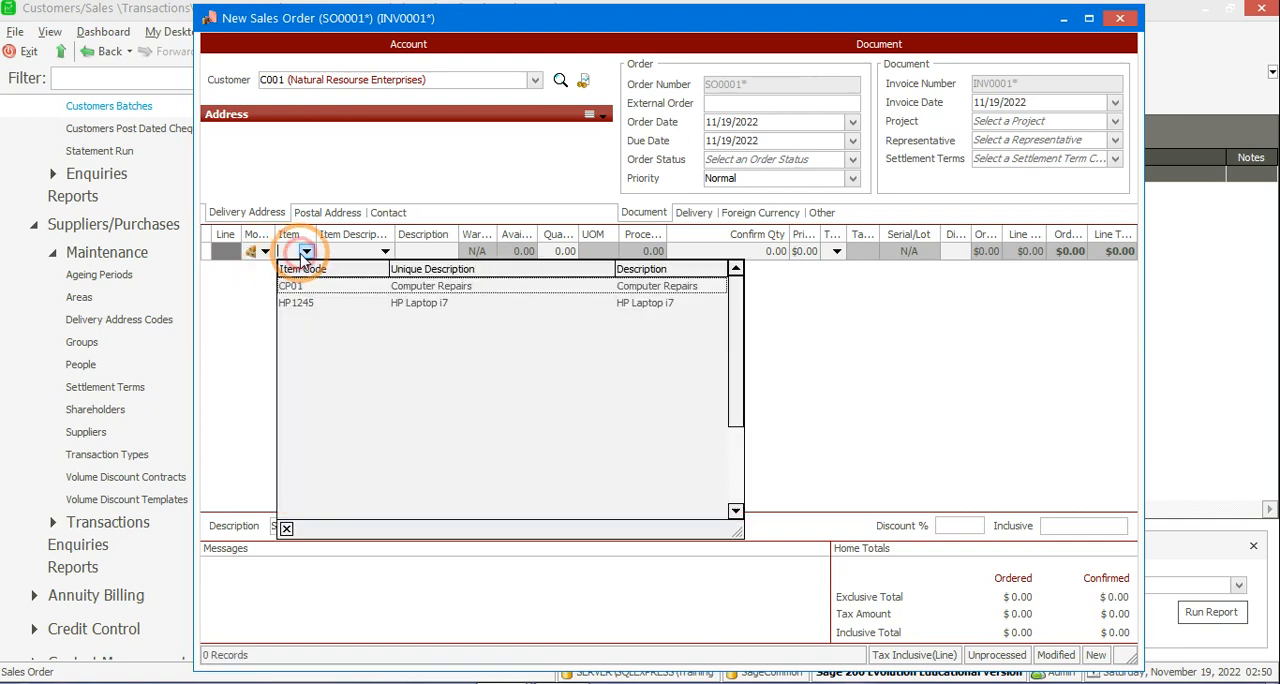
pyautogui.click(298, 306)
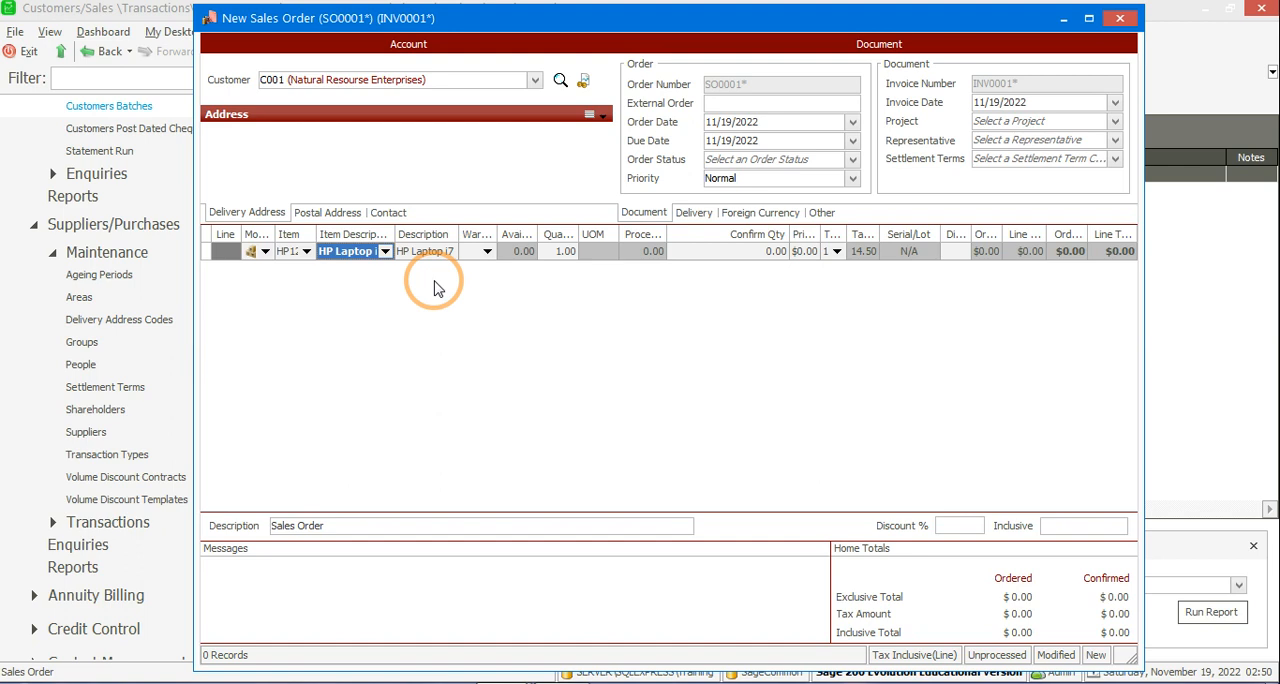
# Step: Set the HP Laptop i7 line's warehouse to Mstr (Master Warehouse)
pyautogui.click(487, 251)
pyautogui.click(487, 251)
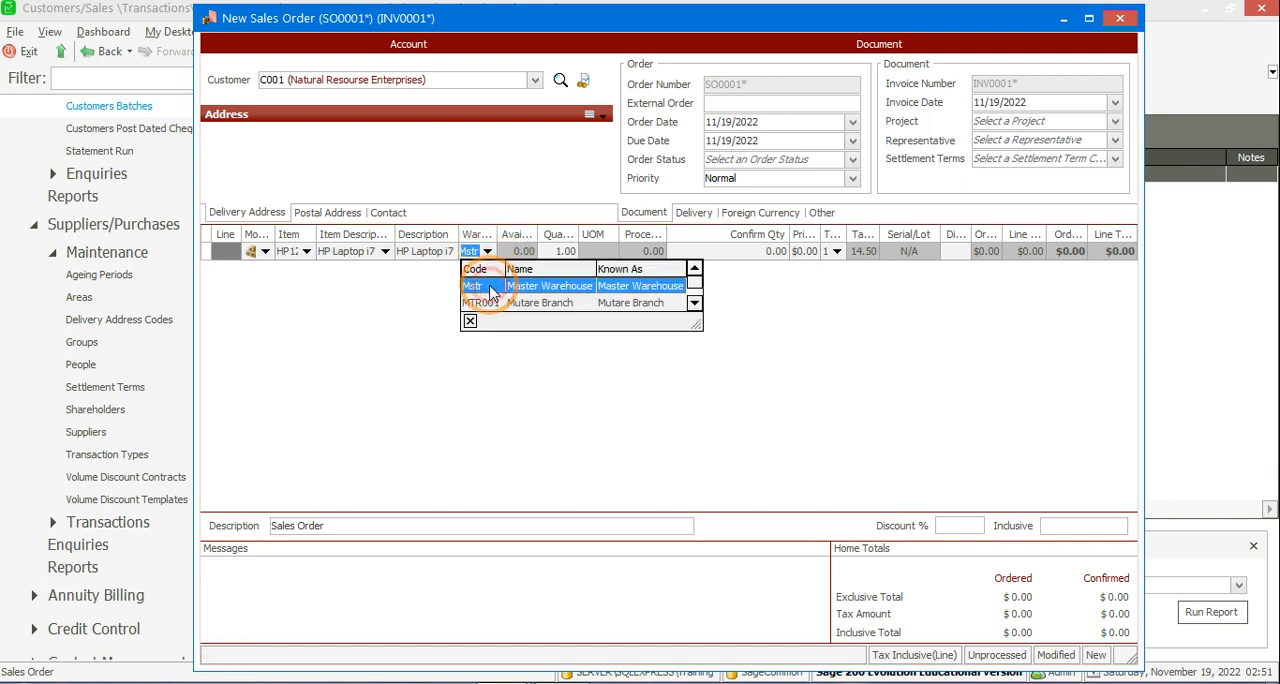
pyautogui.click(490, 288)
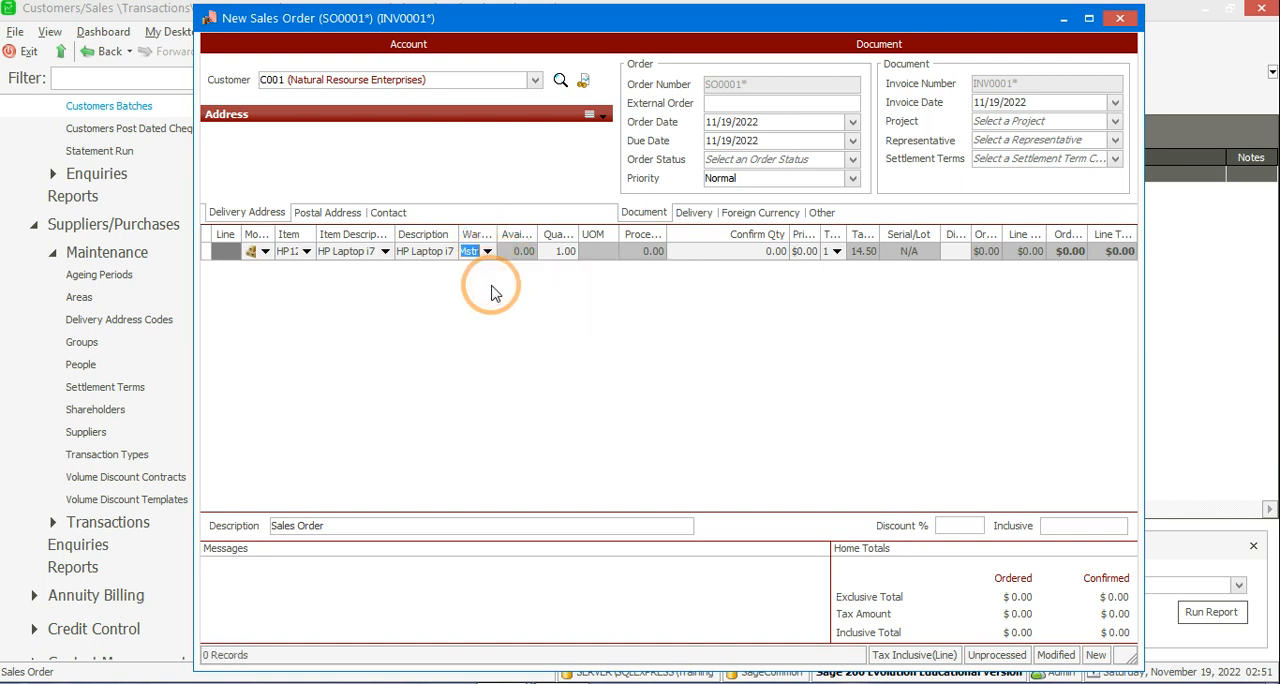
pyautogui.press('Tab')
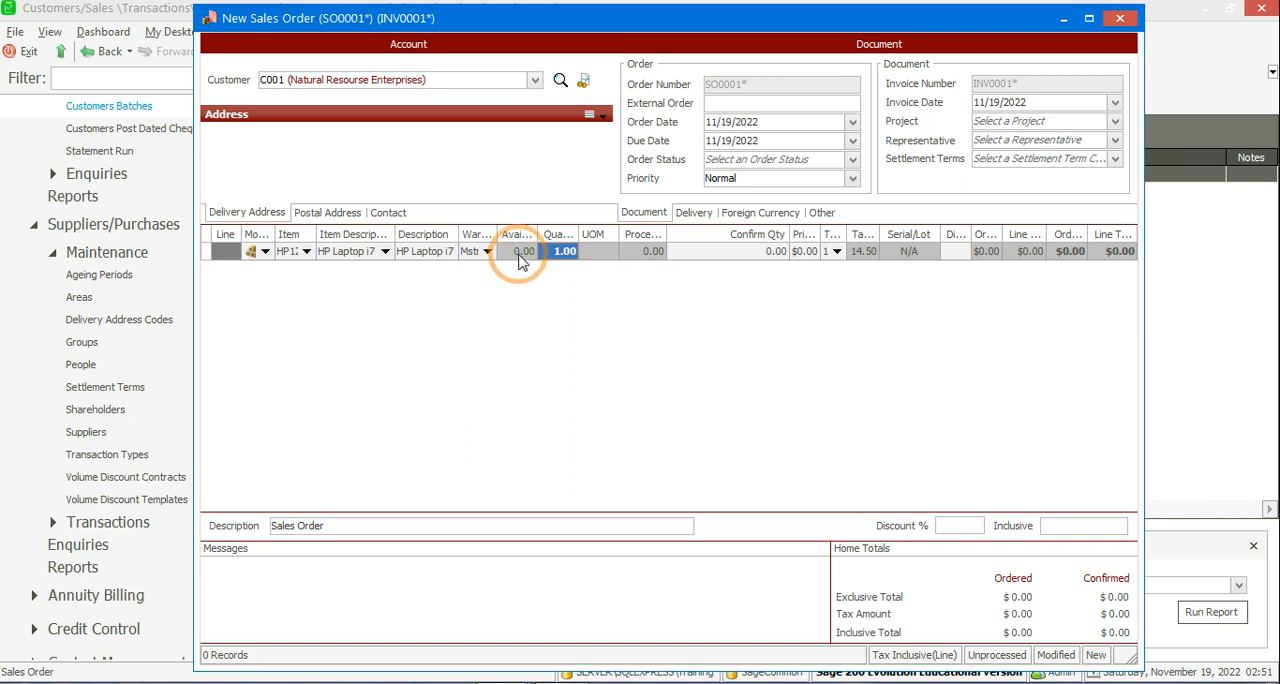
# Step: Complete the laptop line with quantity 1 and tax type 1, leaving confirm quantity and price at zero and discount blank
pyautogui.press('Tab')
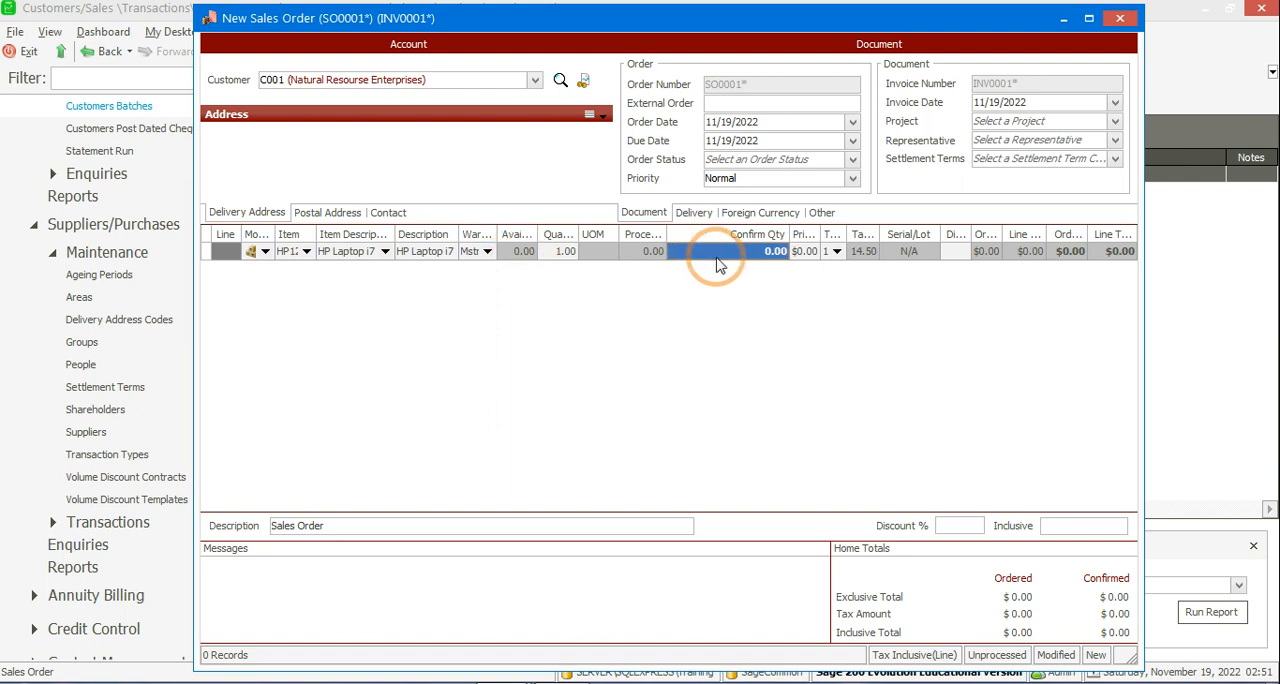
pyautogui.press('Tab')
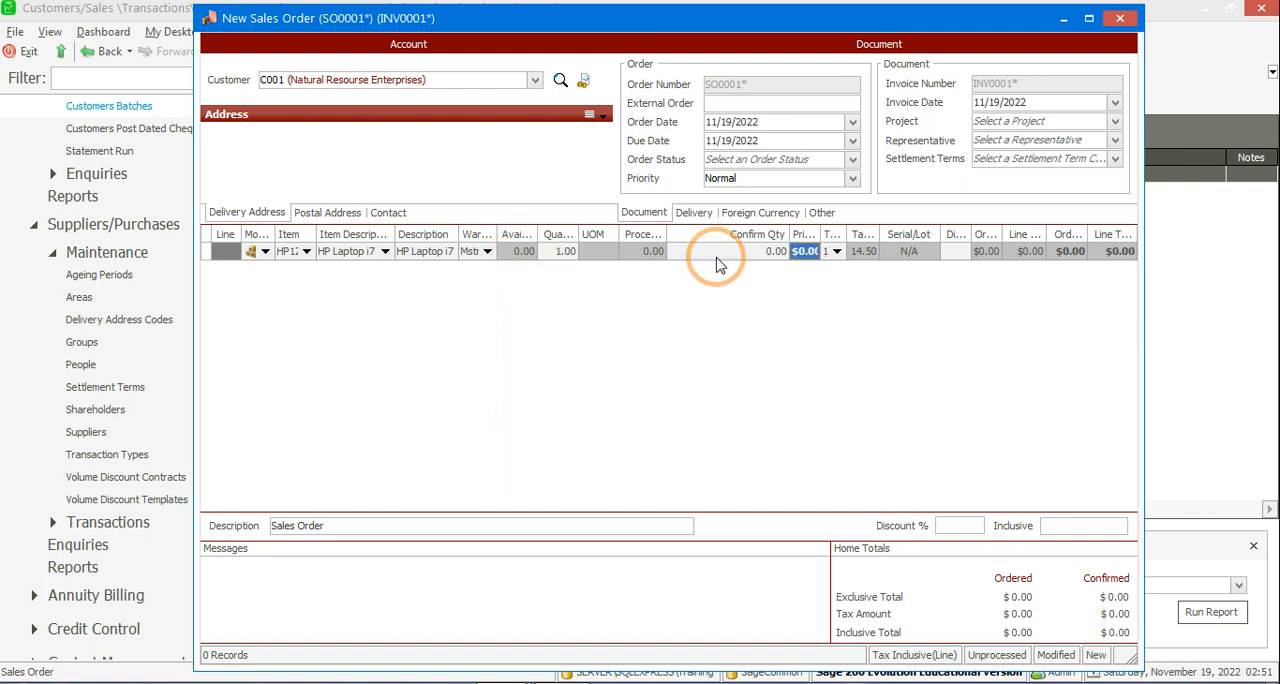
pyautogui.press('Tab')
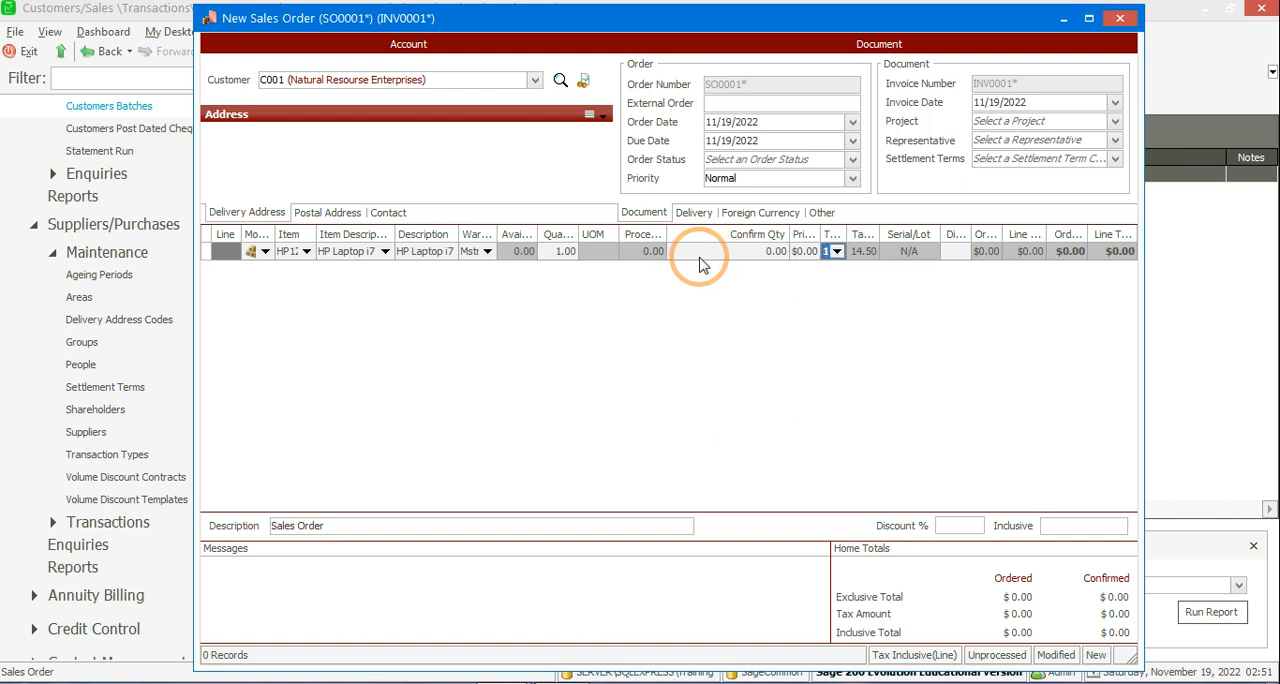
pyautogui.press('Tab')
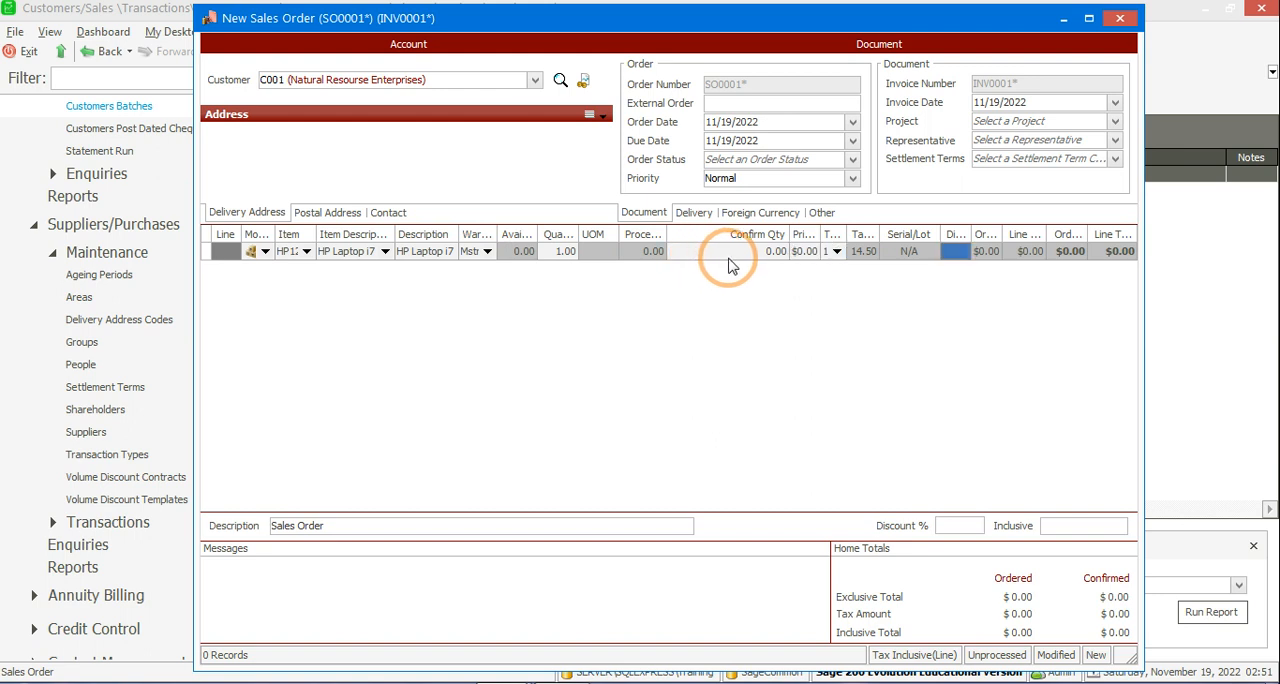
pyautogui.press('Tab')
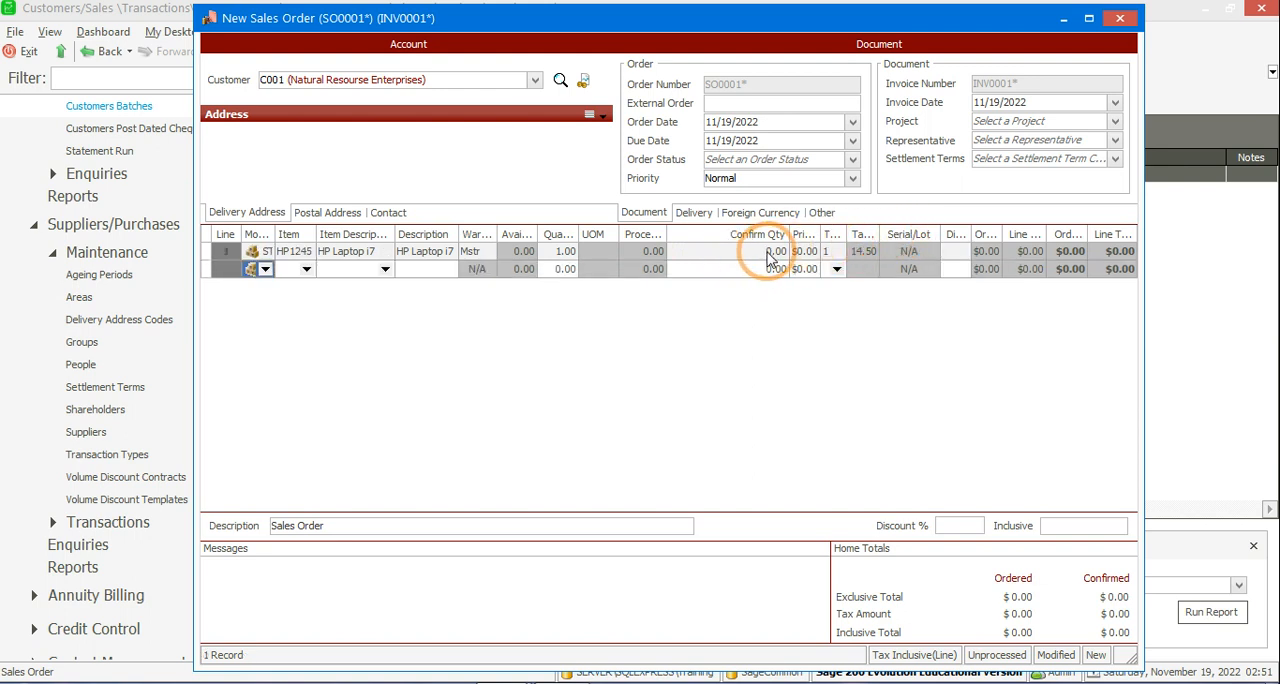
# Step: Set the HP Laptop i7 line's price to $540, leaving its discount blank, and check the sales order's gross profit
pyautogui.click(805, 252)
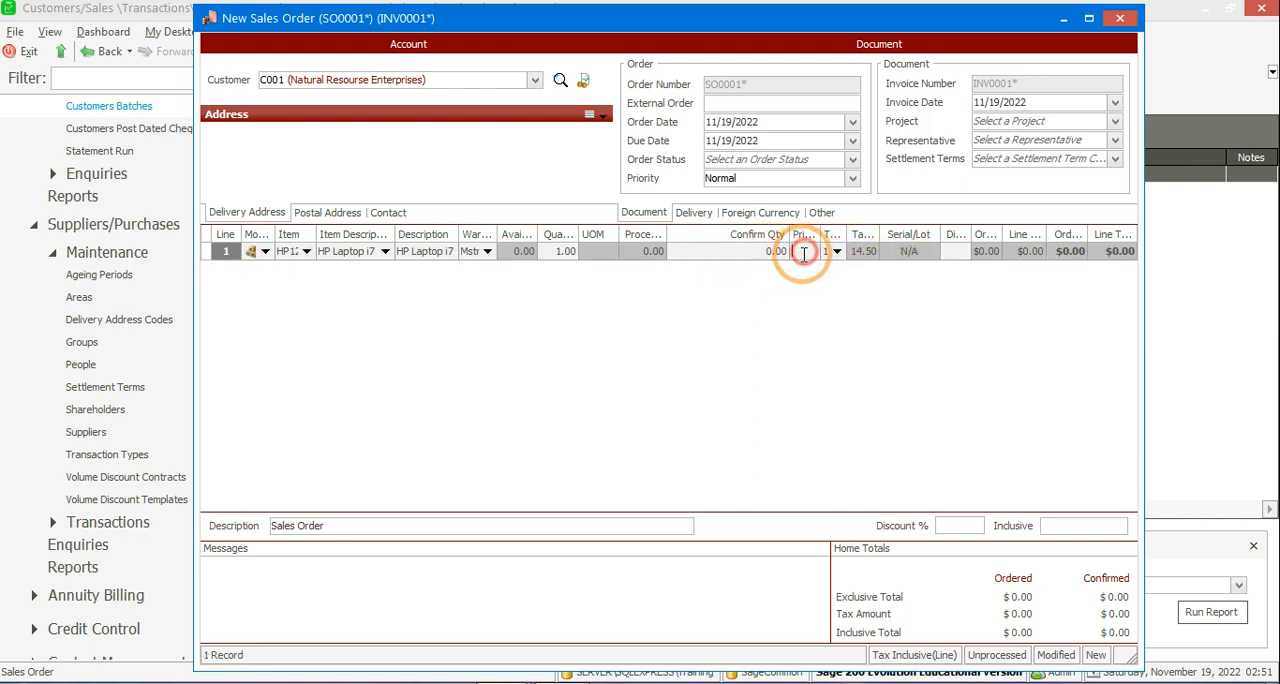
pyautogui.write('5')
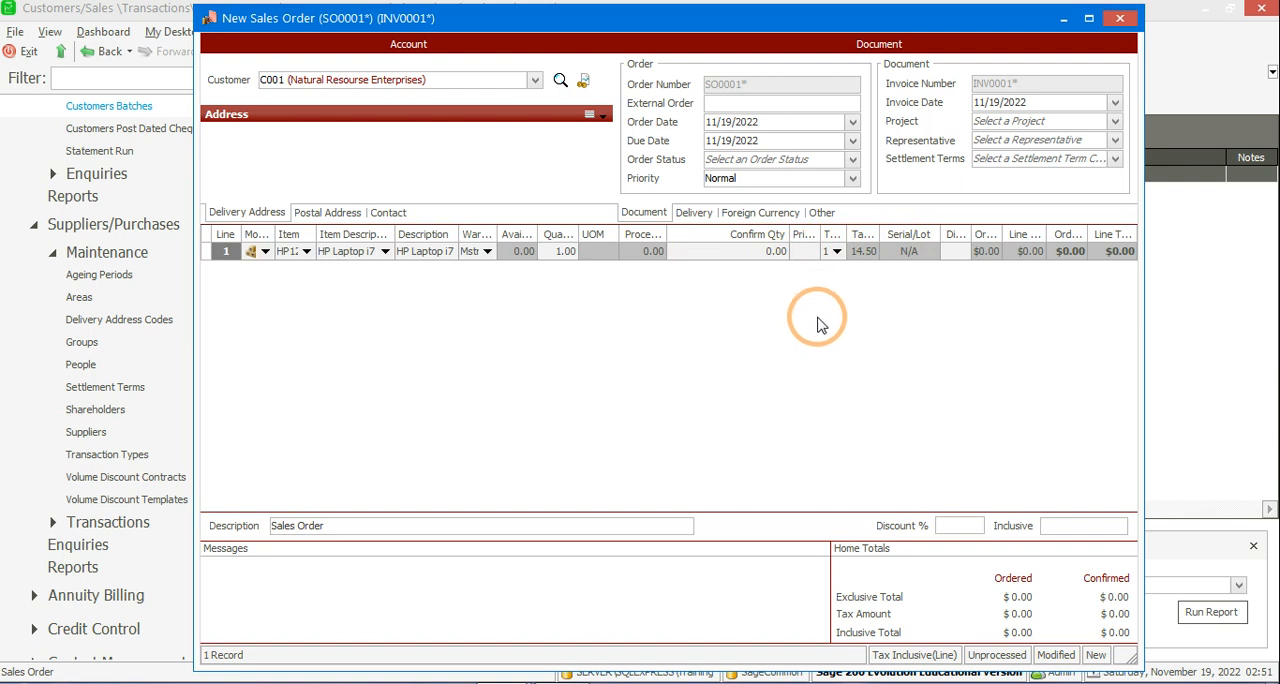
pyautogui.write('40')
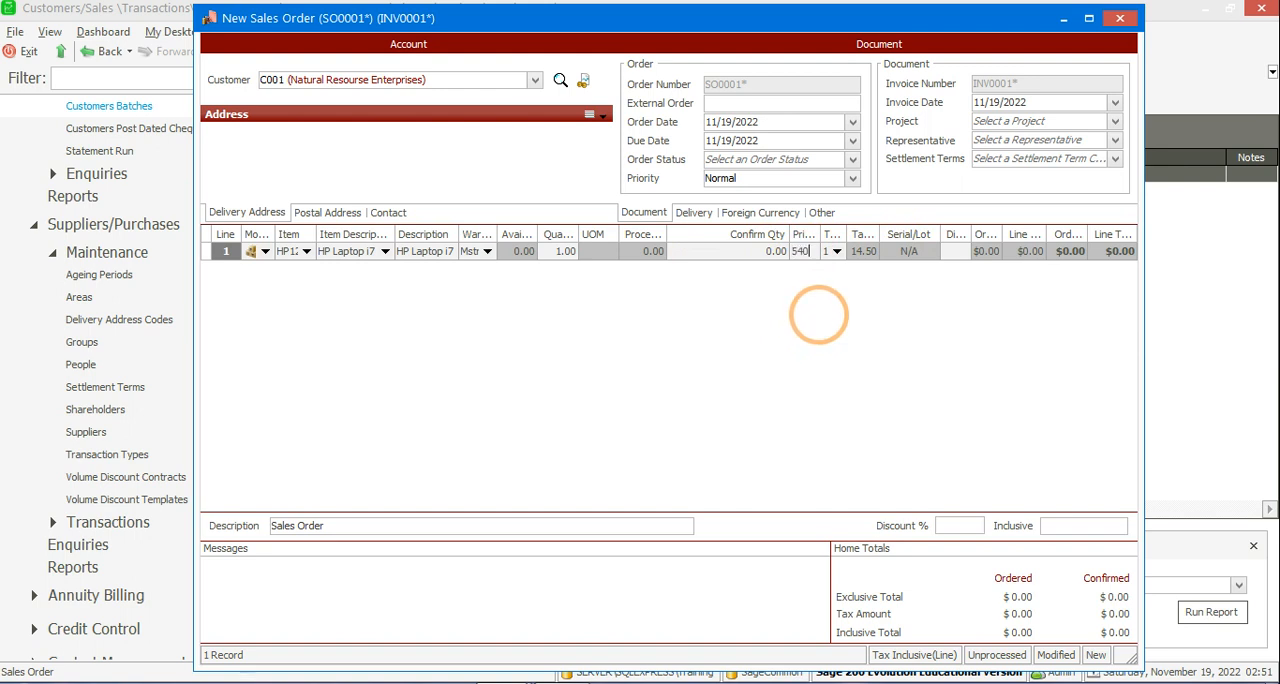
pyautogui.press('Tab')
pyautogui.press('Tab')
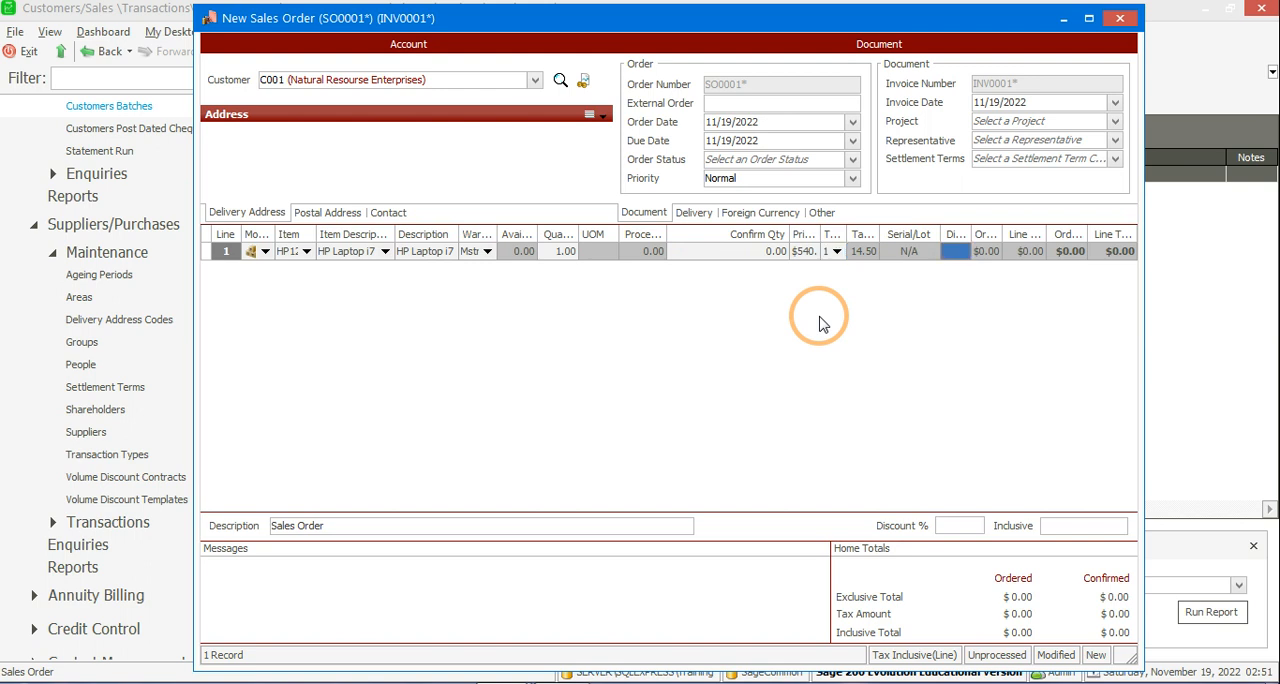
pyautogui.press('Tab')
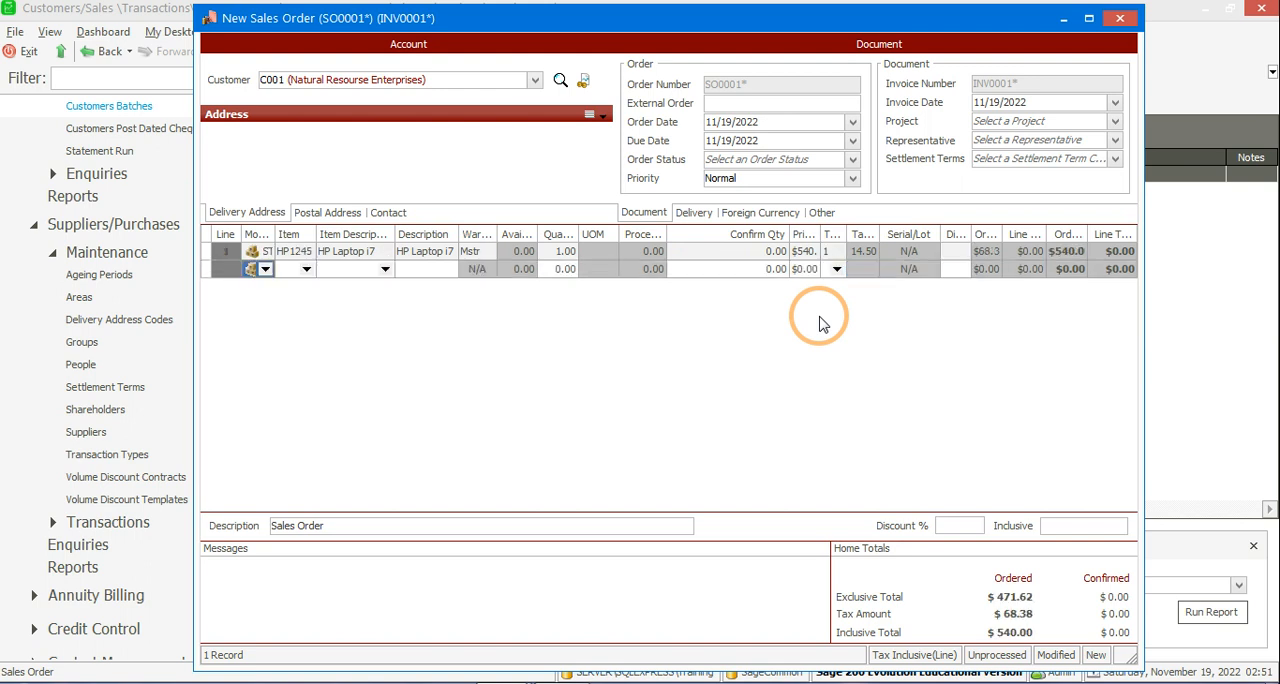
pyautogui.click(583, 84)
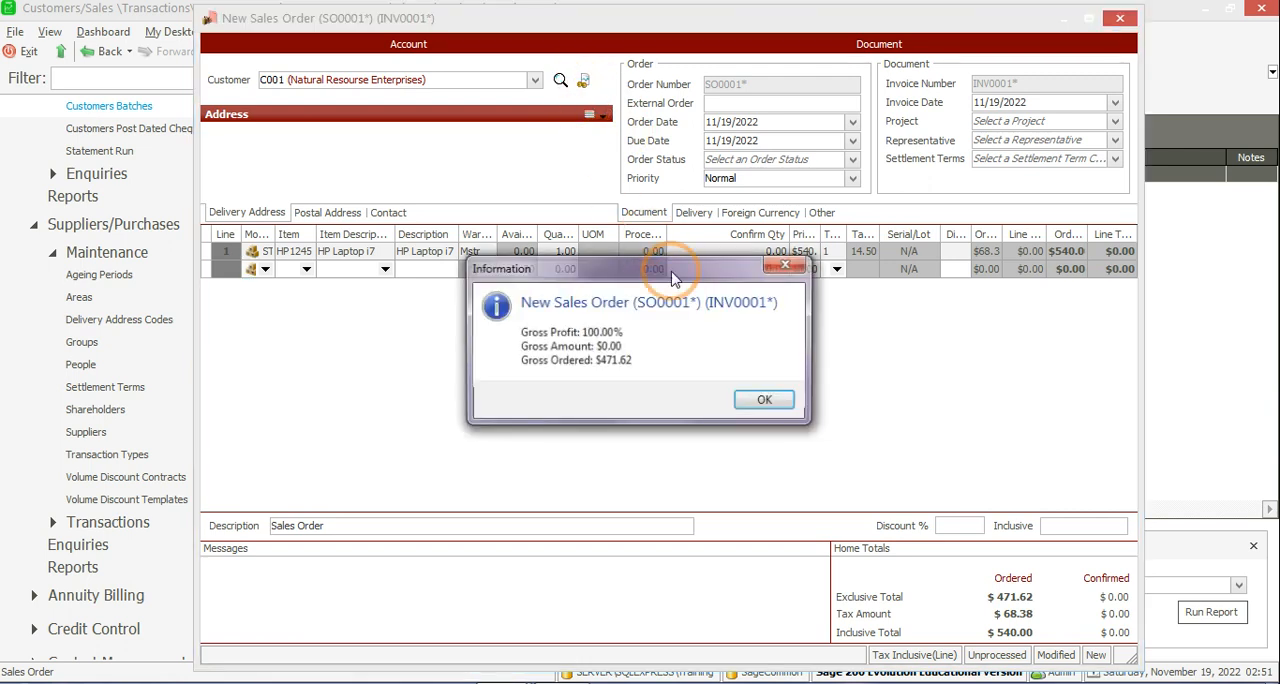
pyautogui.click(756, 401)
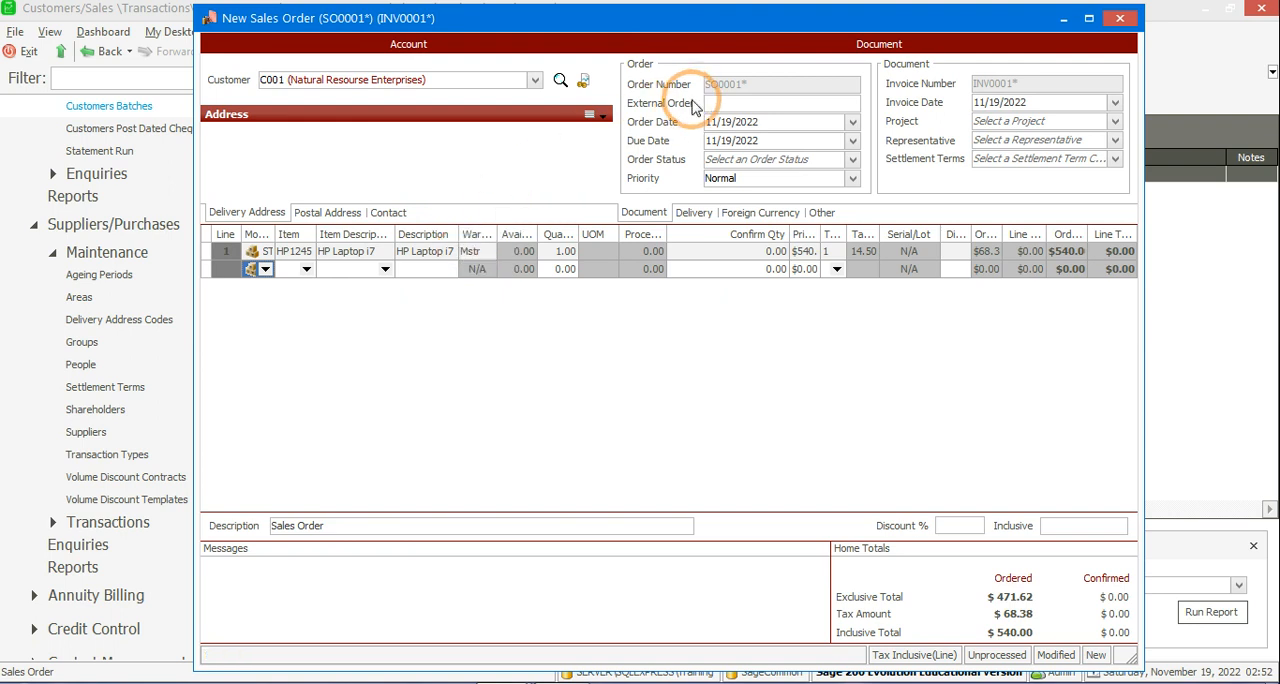
# Step: Close the sales order, saving it and declining to print the Sales Order Picking Slip
pyautogui.click(1122, 19)
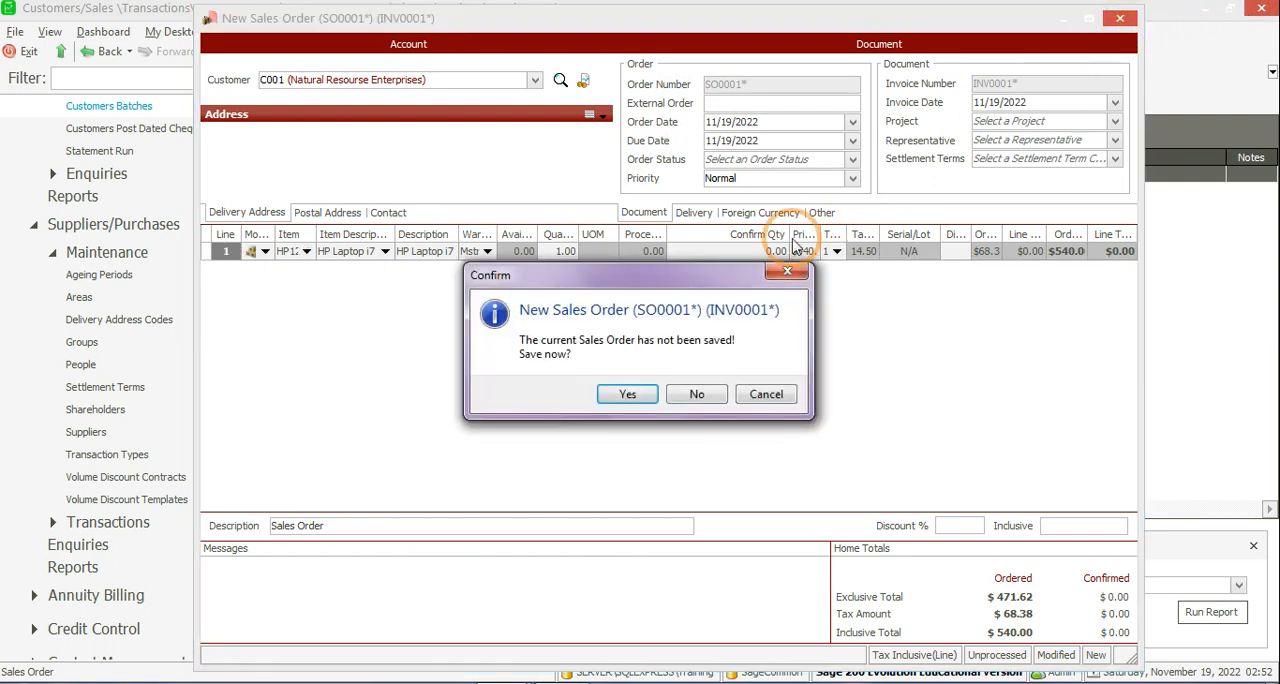
pyautogui.click(620, 393)
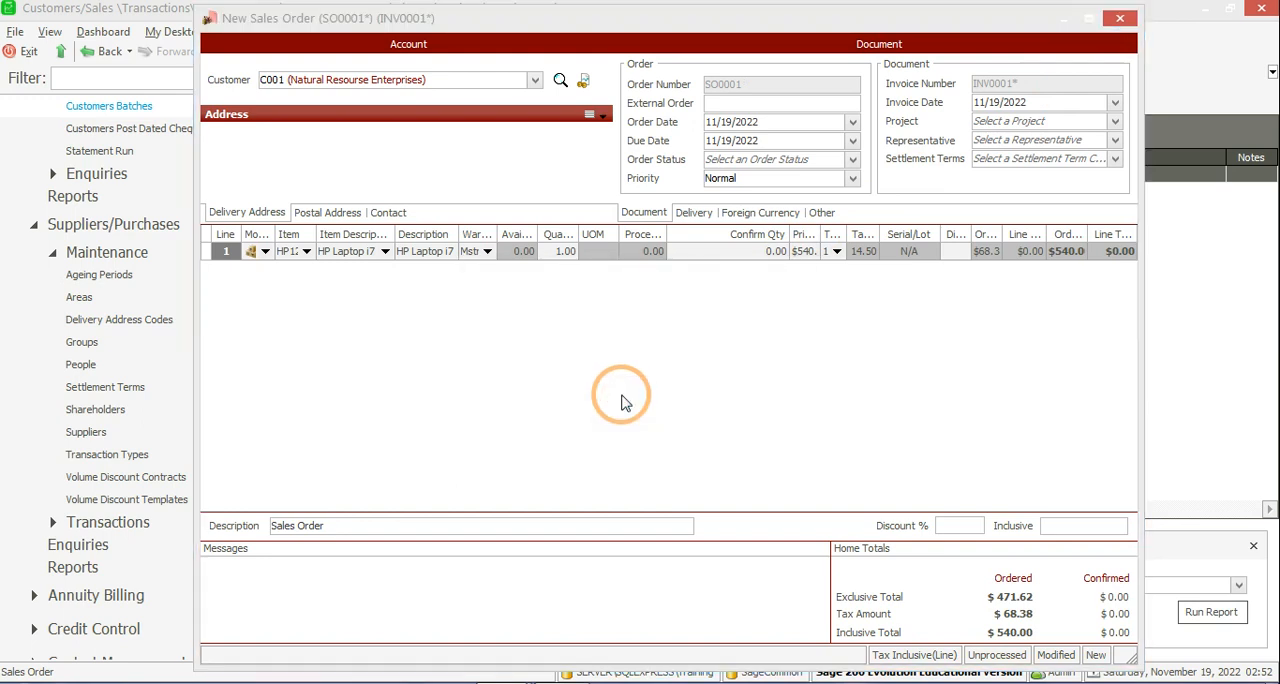
pyautogui.click(760, 396)
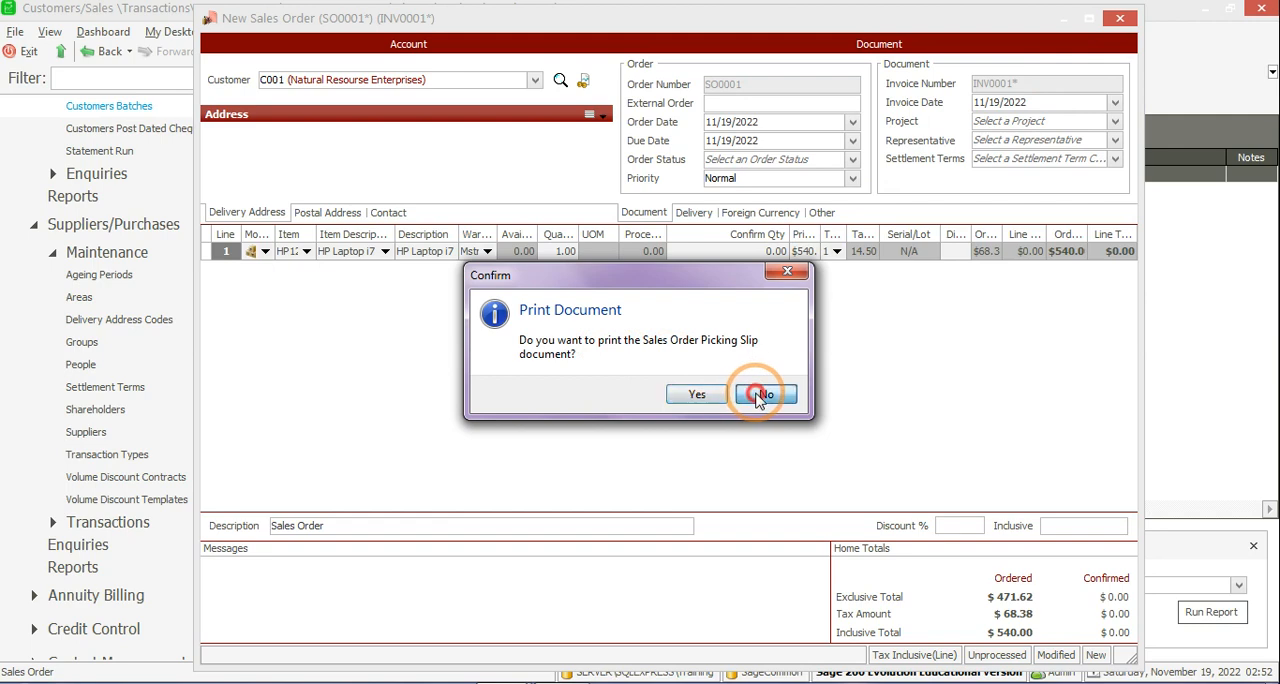